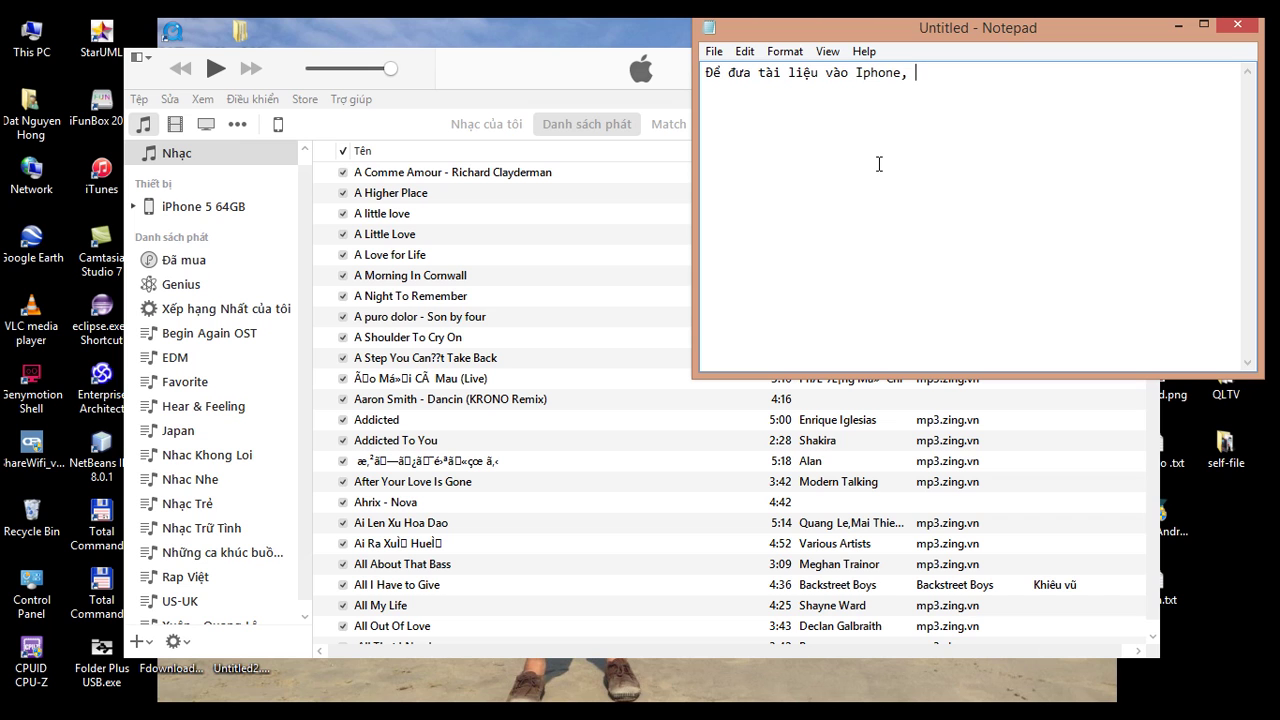
Step: Complete the opening line with "như sau :" and begin a second line with "Đầu tiên tải ứng dụng đọc về"
type("hư sau :")
key("Return")
type("Đầu tiên")
type(" tải ứng d")
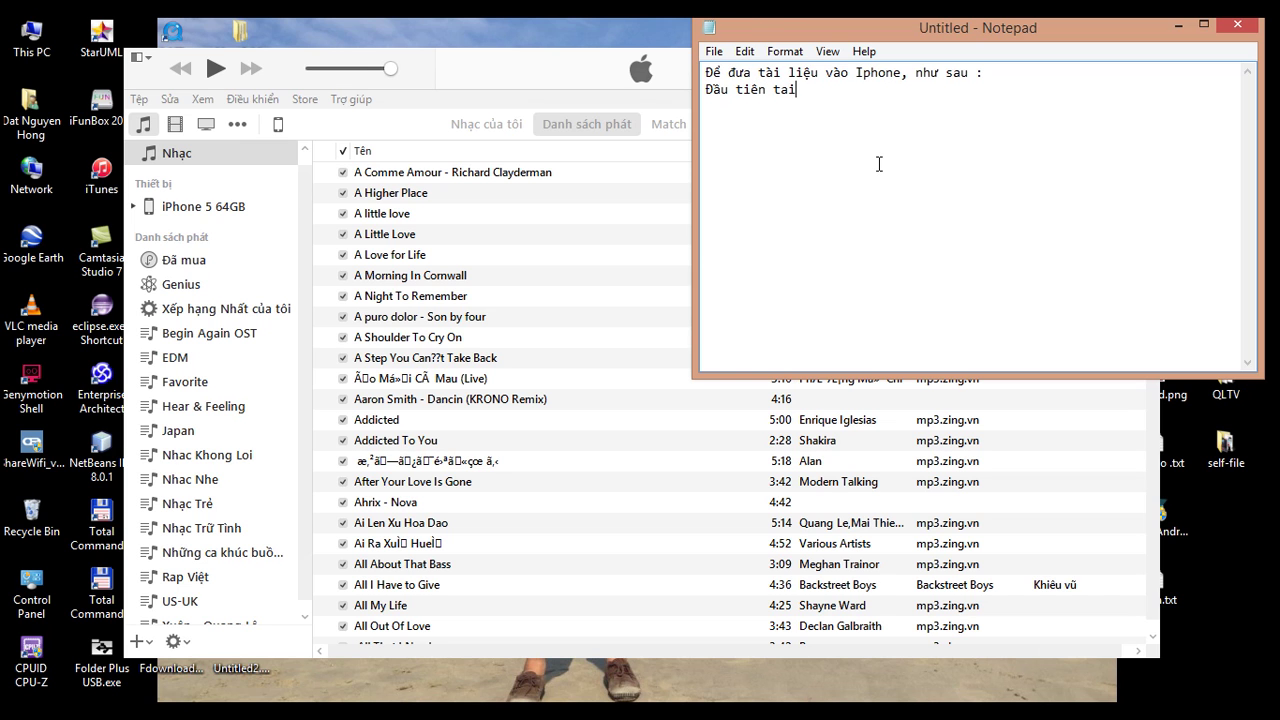
type("ung đọc về")
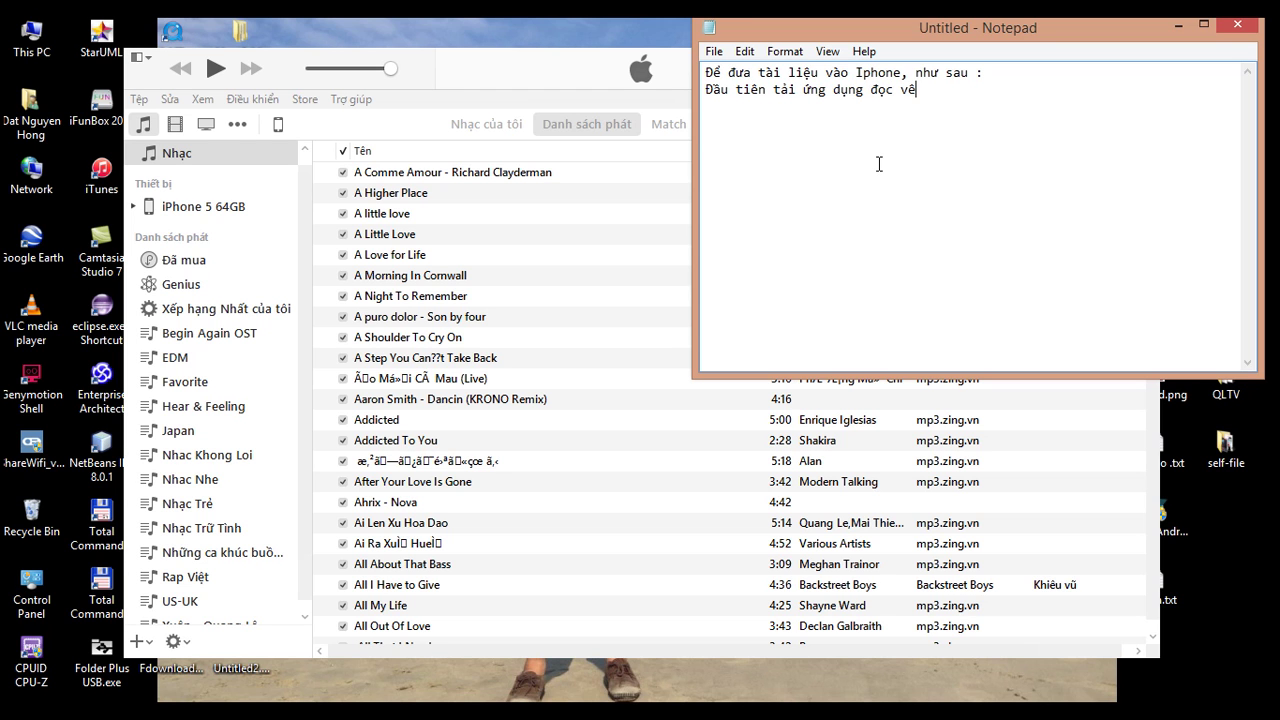
Step: Continue the second line with ", vd đọc world thì tải word, đọc pdf thì tải Adobe Reader."
type(", vd đọc world thì tải ư")
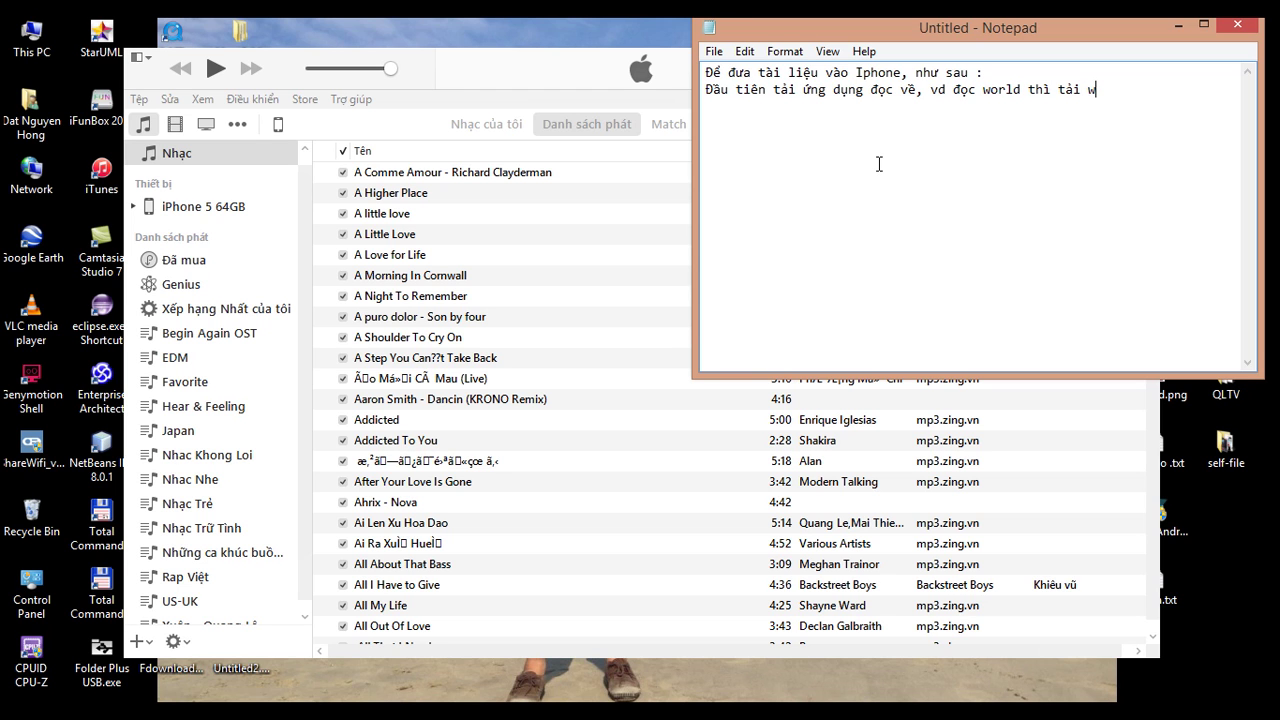
type("orl")
type(", đọc p")
type("df thì")
type(" tai Adov")
type("e")
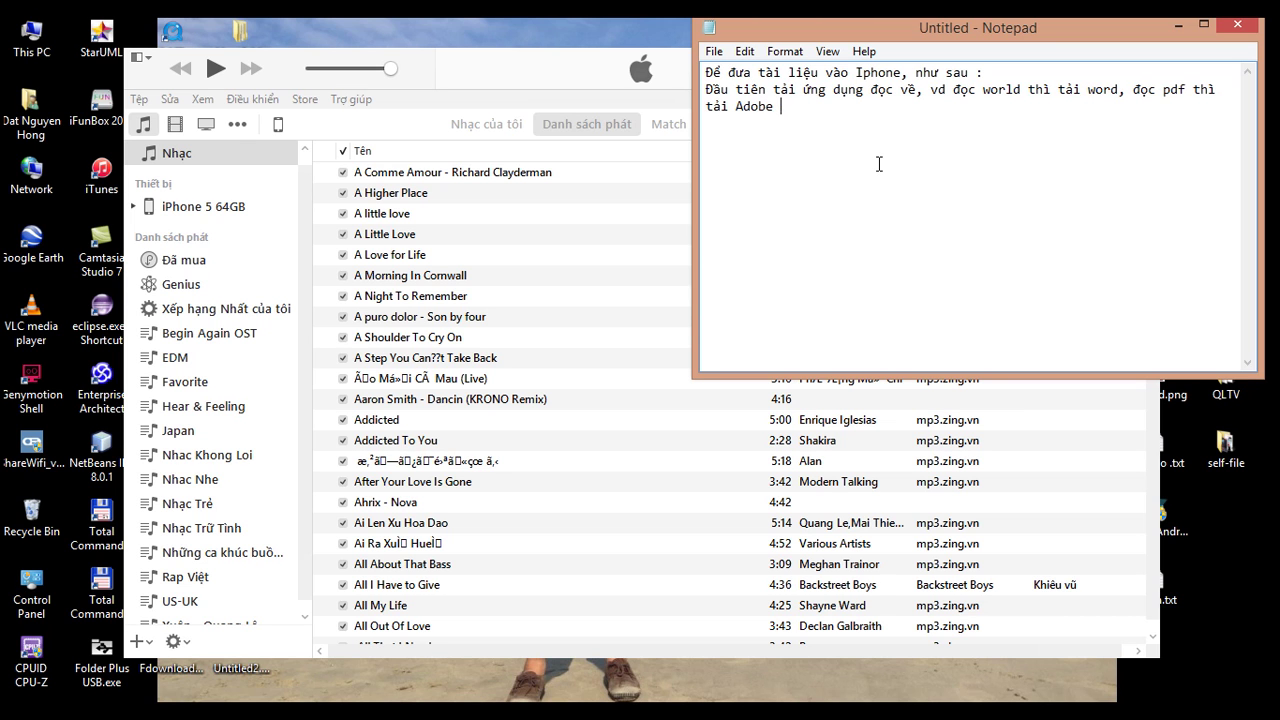
type("r Read")
type("er")
Step: Add a new line reading "Xong kết nối iphone vào máy tính, bật itunes lên như sau"
type("Xo")
type("ng kết ")
type("nôi")
type(" iphone vào ")
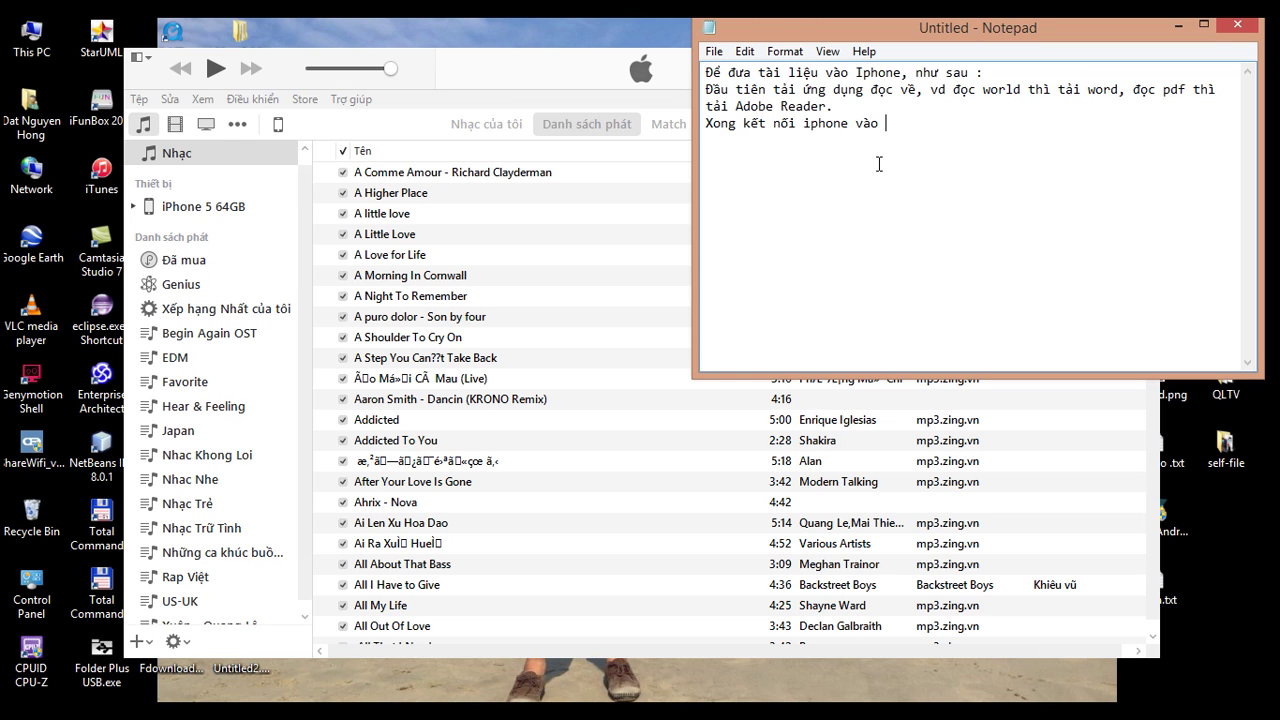
type("may tính, bật ituunes lên")
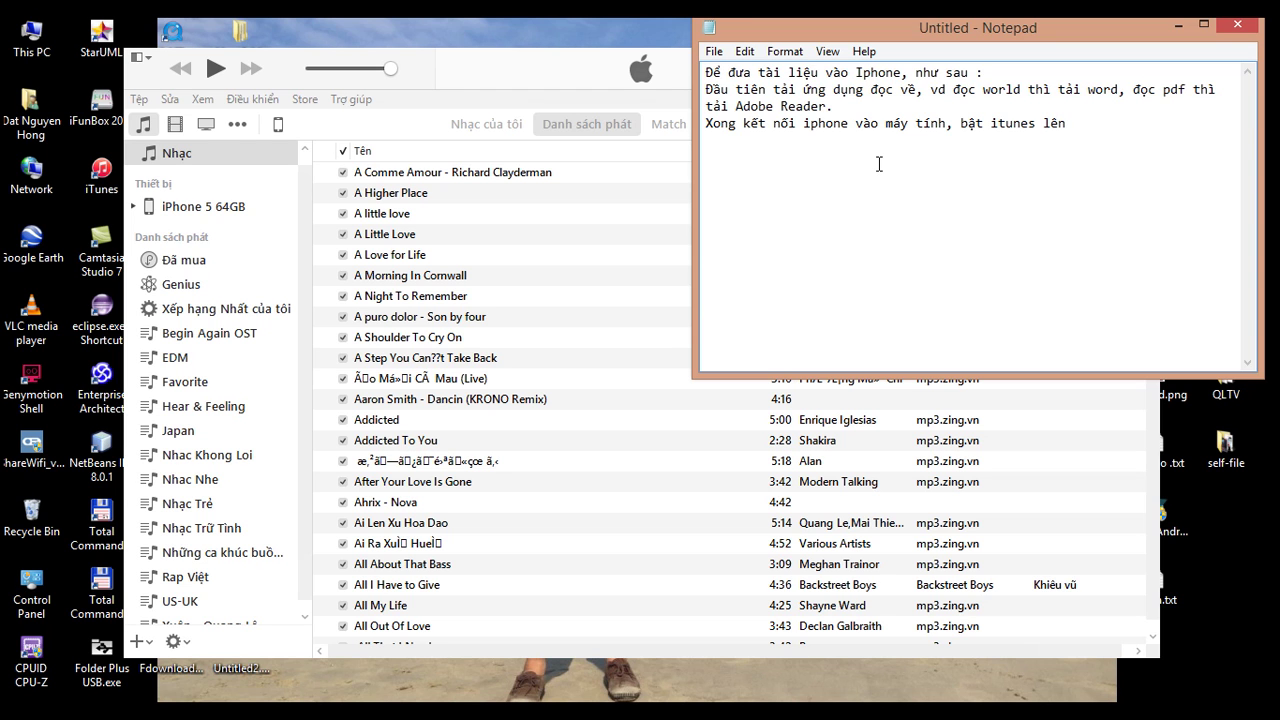
type(" như sau")
Step: Switch to iTunes and open the page of the connected iPhone
left_click(533, 70)
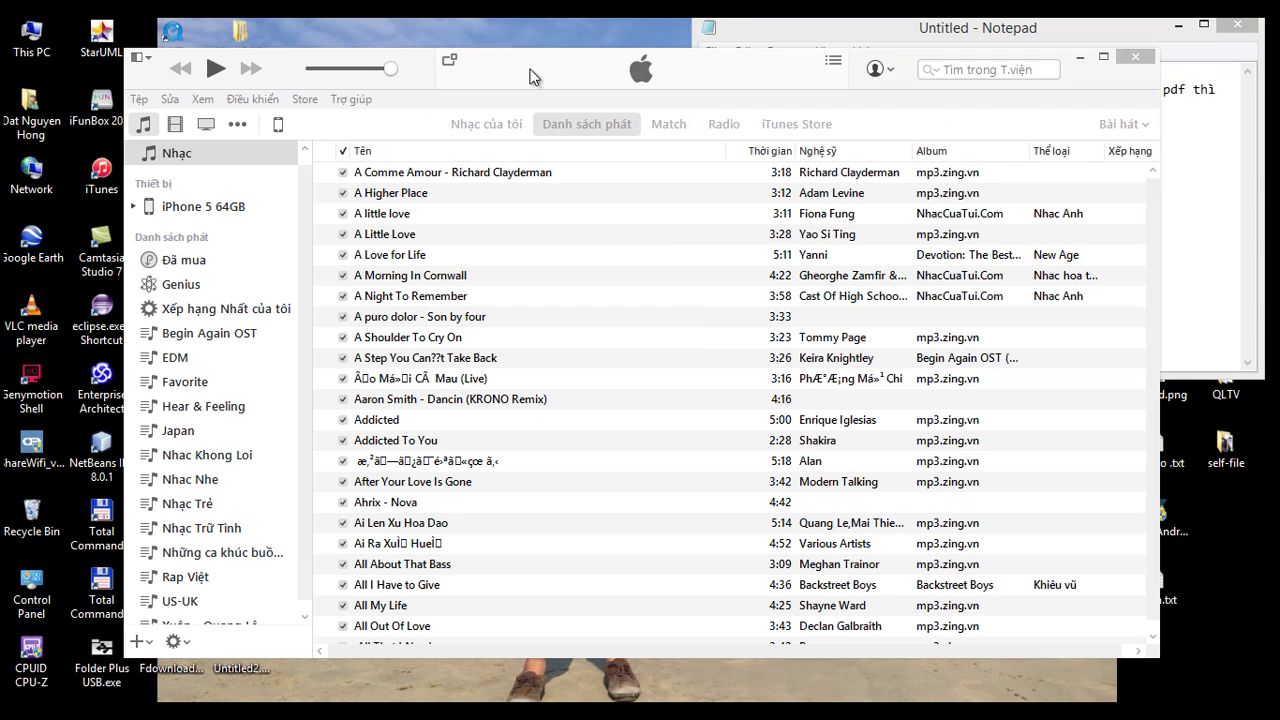
left_click(277, 126)
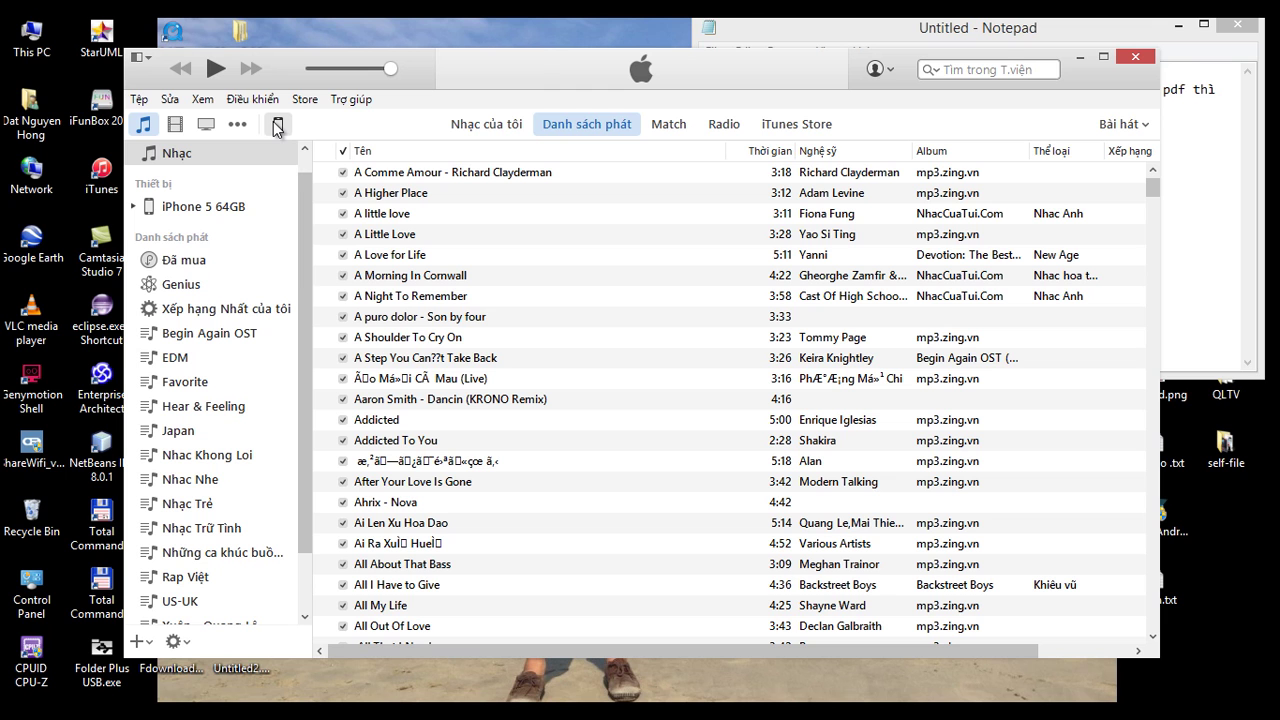
Step: Switch to Notepad and add "Vào My Iphone (Hình cái iphone khi cắm cáp vào nó hiện đó)" to the current line
left_click(1213, 213)
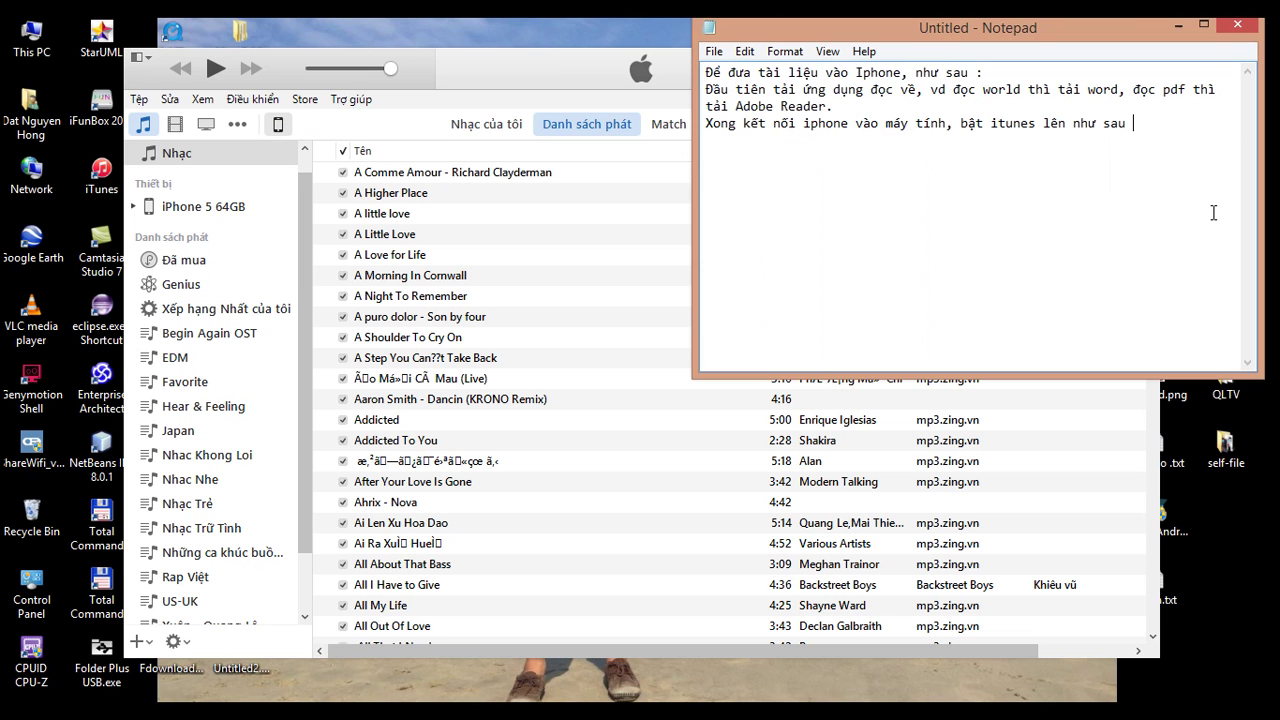
type("Vào ")
type("My")
type(" Iphone")
type("Hình cái ")
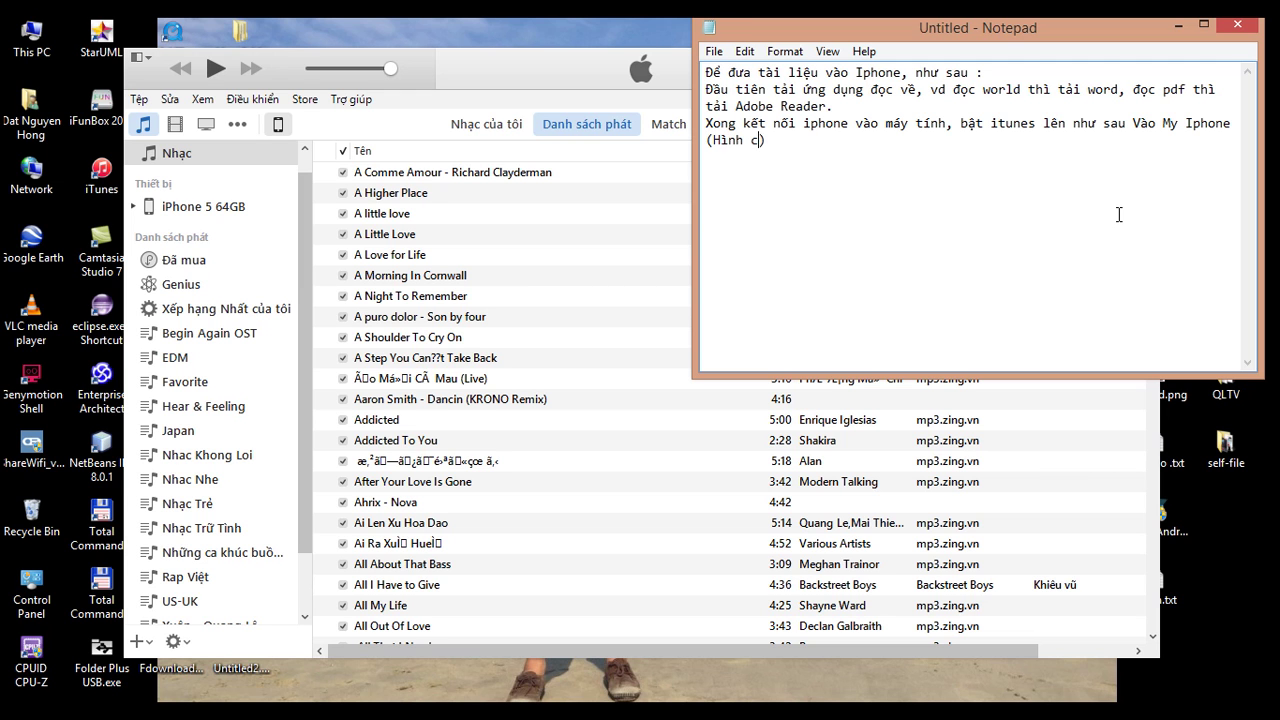
type("iphone kh")
type("i cắm cáp")
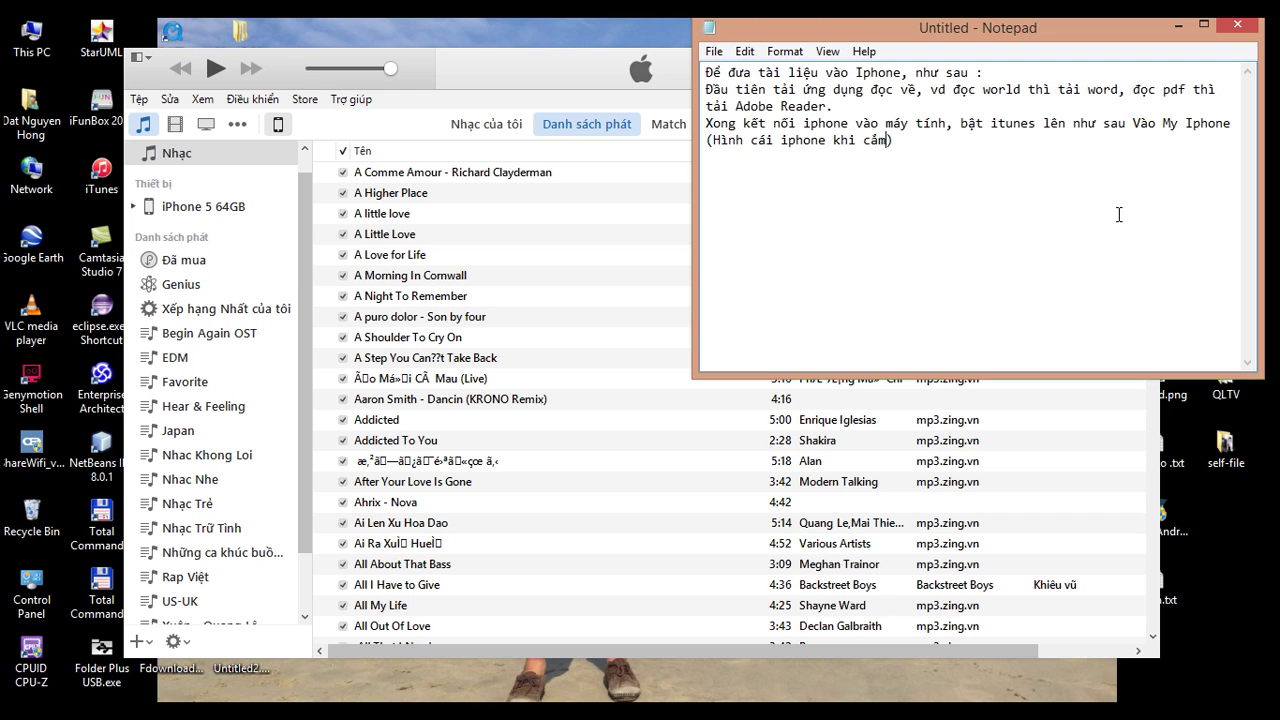
type(" vào no")
type(" hiện đó")
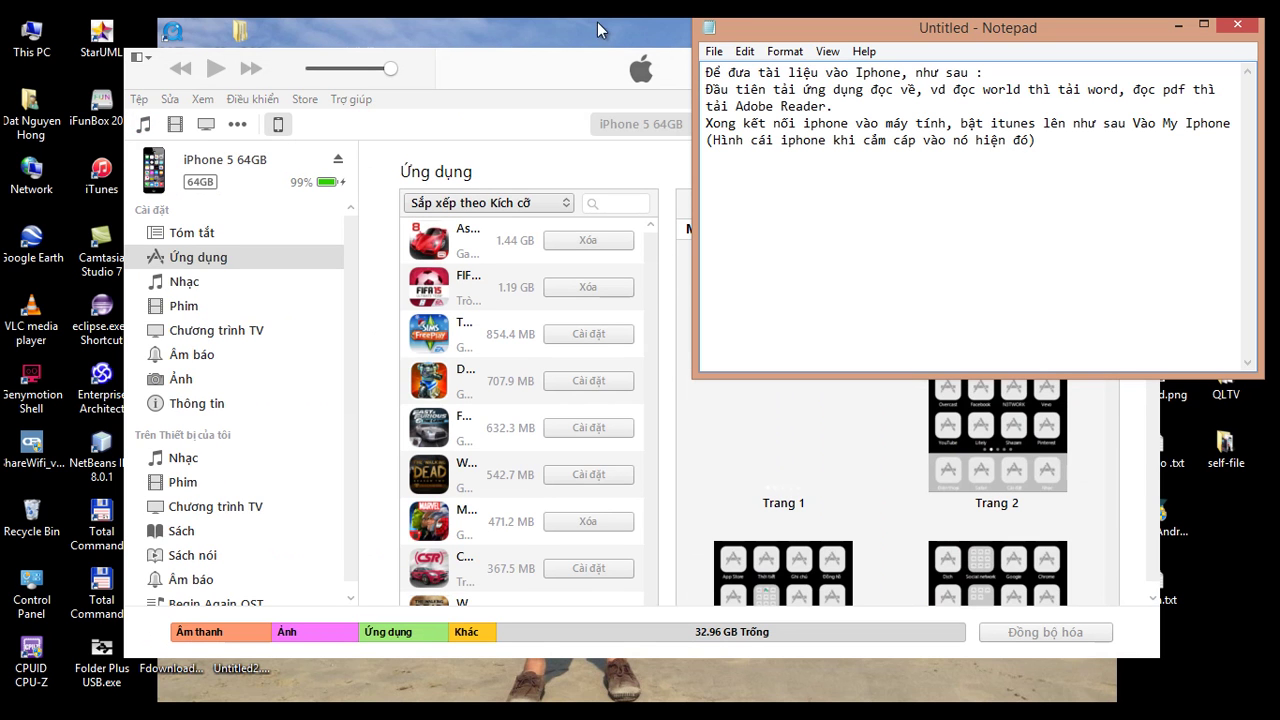
Step: Add a new line reading "Chọn ứng dụng" in the Notepad instructions
left_click(1052, 143)
key("Return")
type("Choọn ứng dụng")
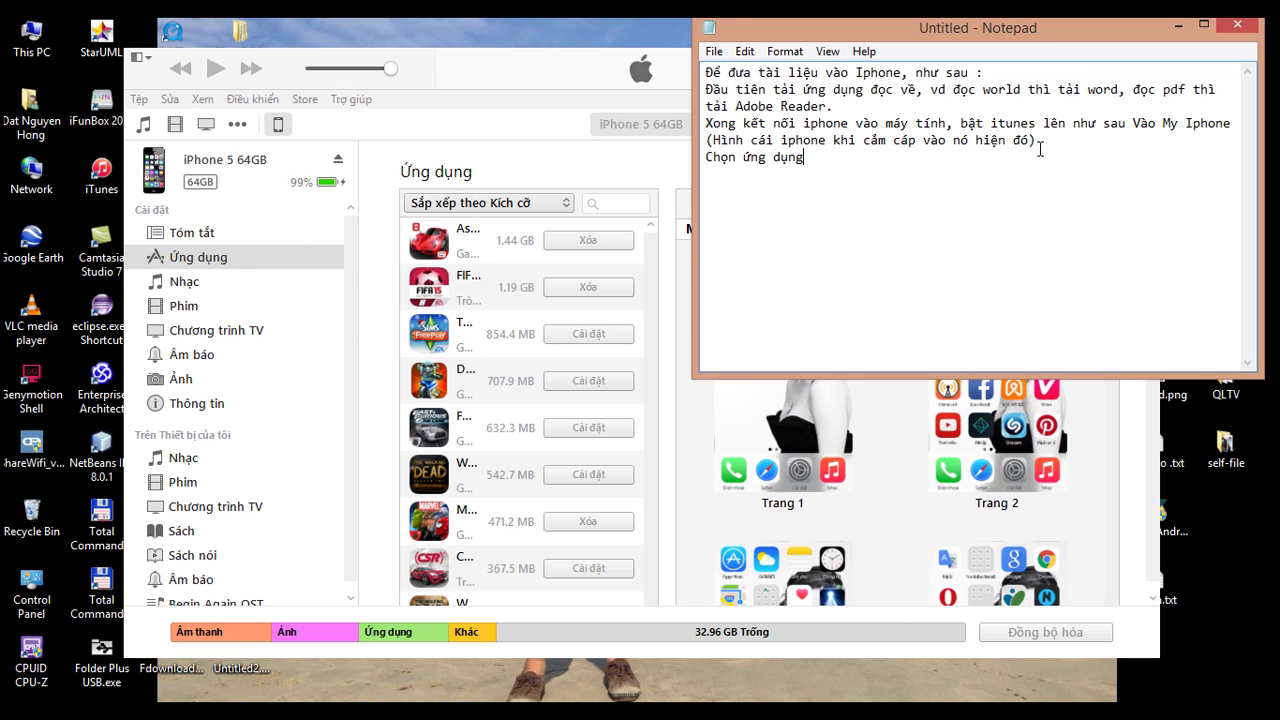
Step: Switch to iTunes and bring up the Chia sẻ Tệp section on the iPhone's Ứng dụng page
left_click(472, 72)
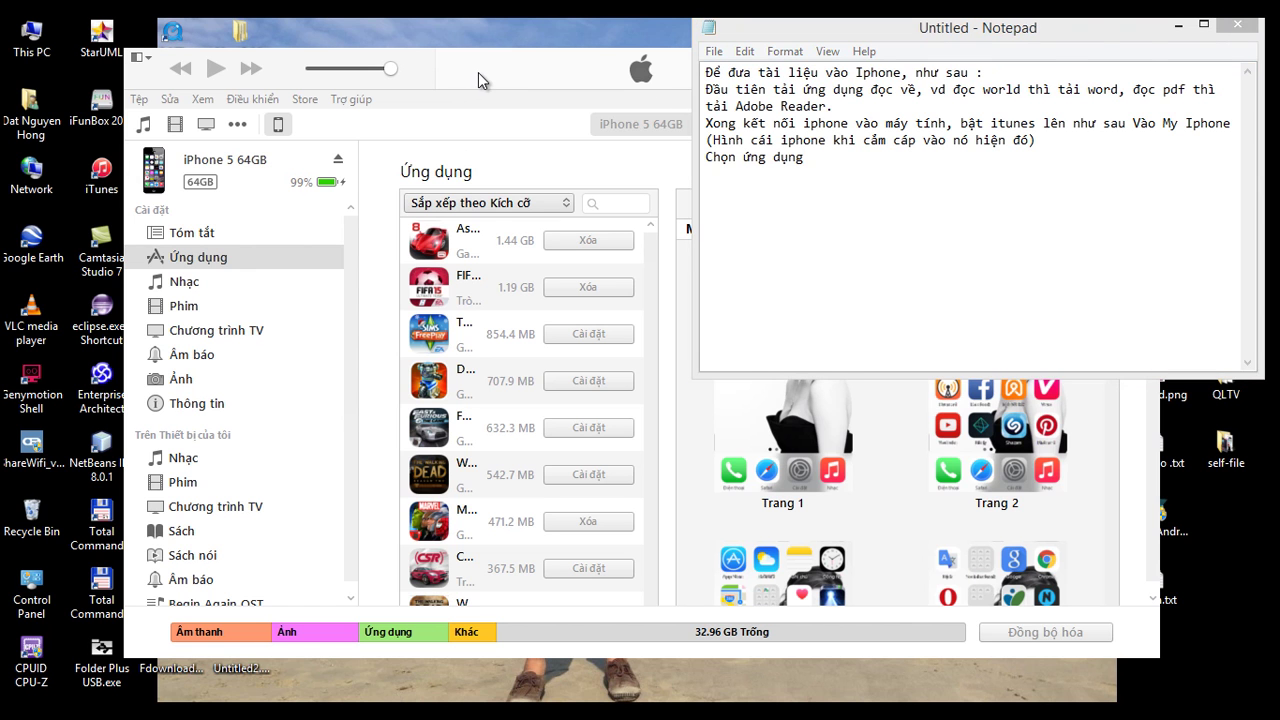
mouse_move(353, 255)
left_mouse_down()
mouse_move(346, 295)
mouse_move(350, 259)
left_mouse_up()
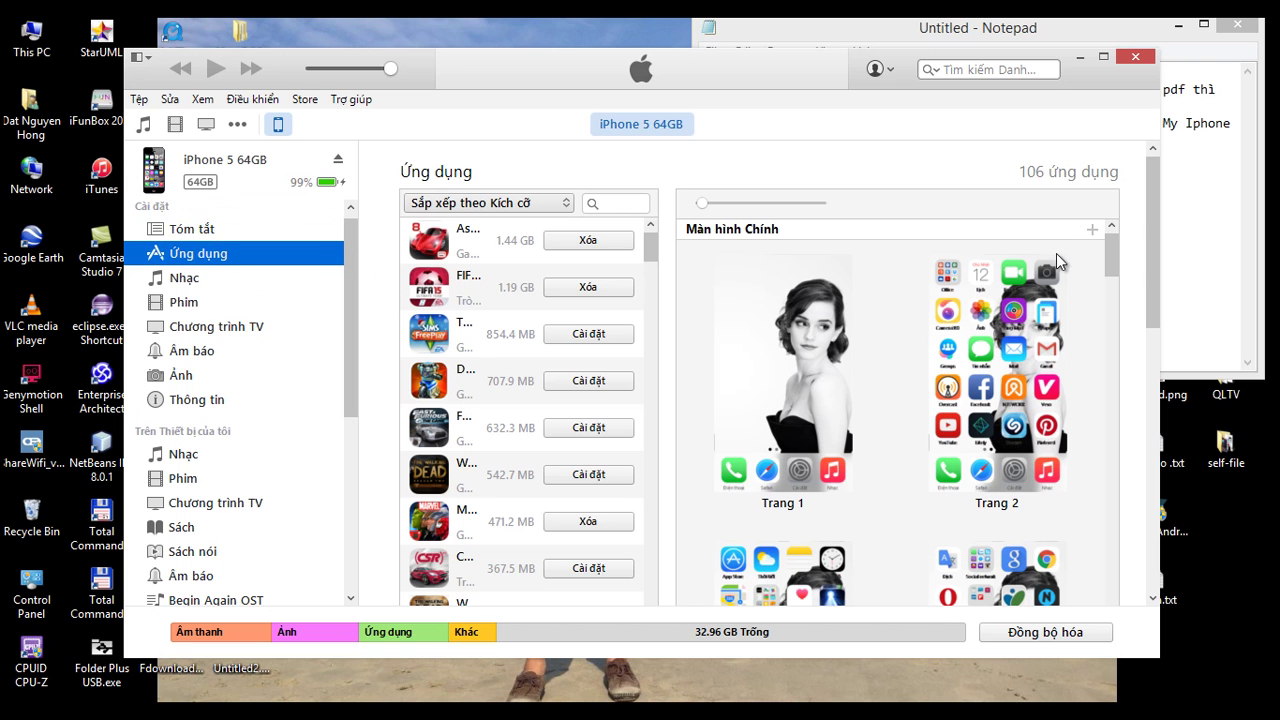
left_click_drag(1153, 215, 1152, 343)
Step: Switch to Notepad and write "Kéo xuống dưới chọn phần chia sẻ tệp" on its own line
left_click(1189, 211)
type("Kéo xuống")
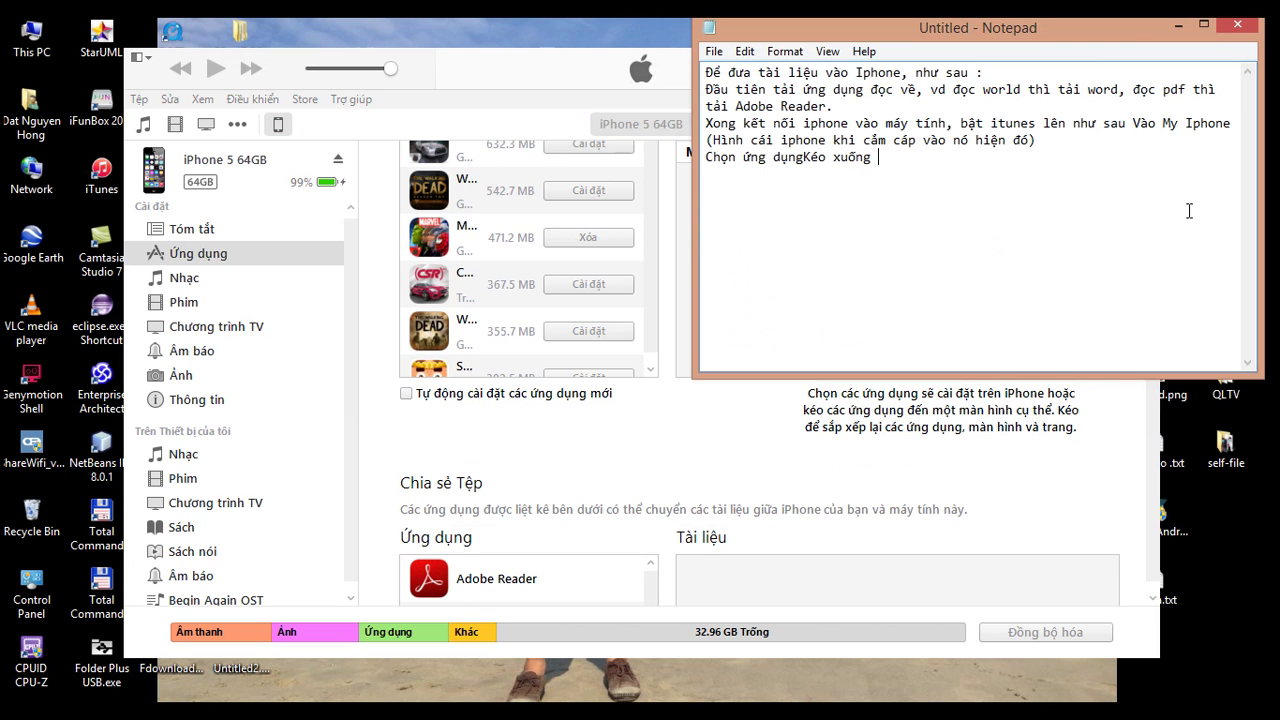
key("BackSpace")
key("BackSpace")
key("BackSpace")
key("BackSpace")
key("BackSpace")
key("BackSpace")
key("BackSpace")
key("BackSpace")
key("BackSpace")
key("BackSpace")
key("Return")
type("Kéo xuốn")
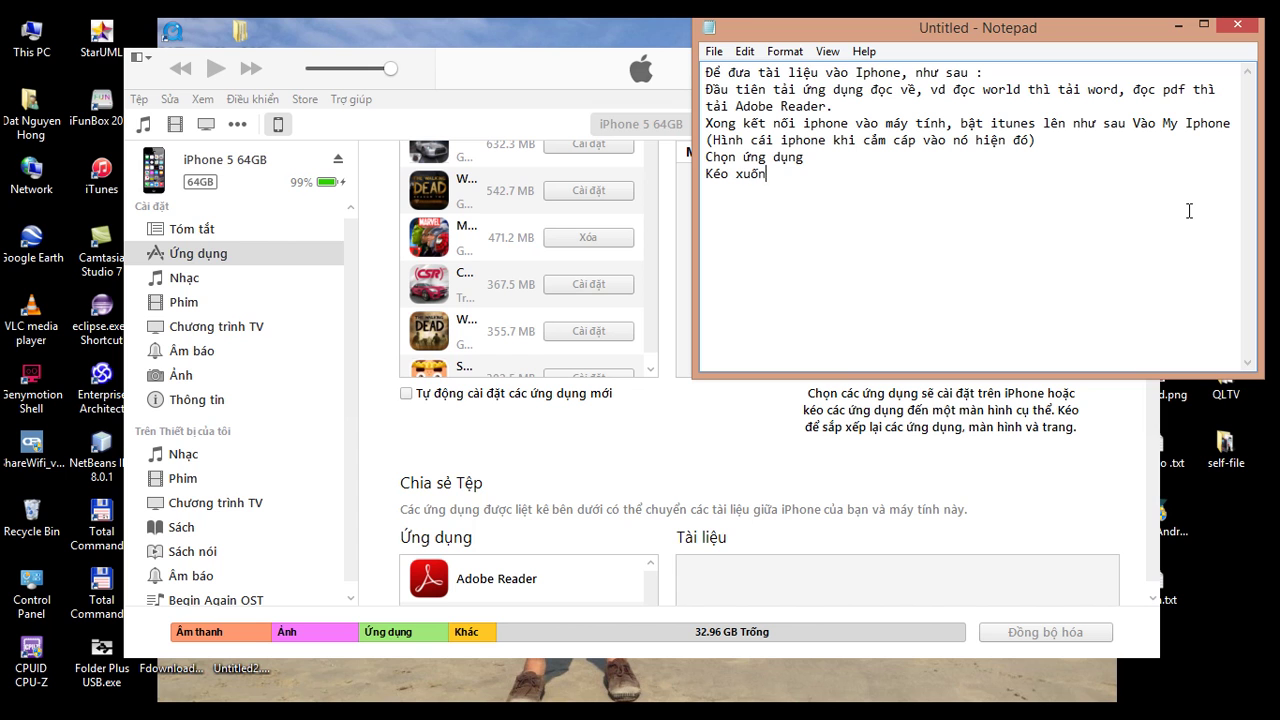
type("g duưới chọn phần chia sẻ tệp")
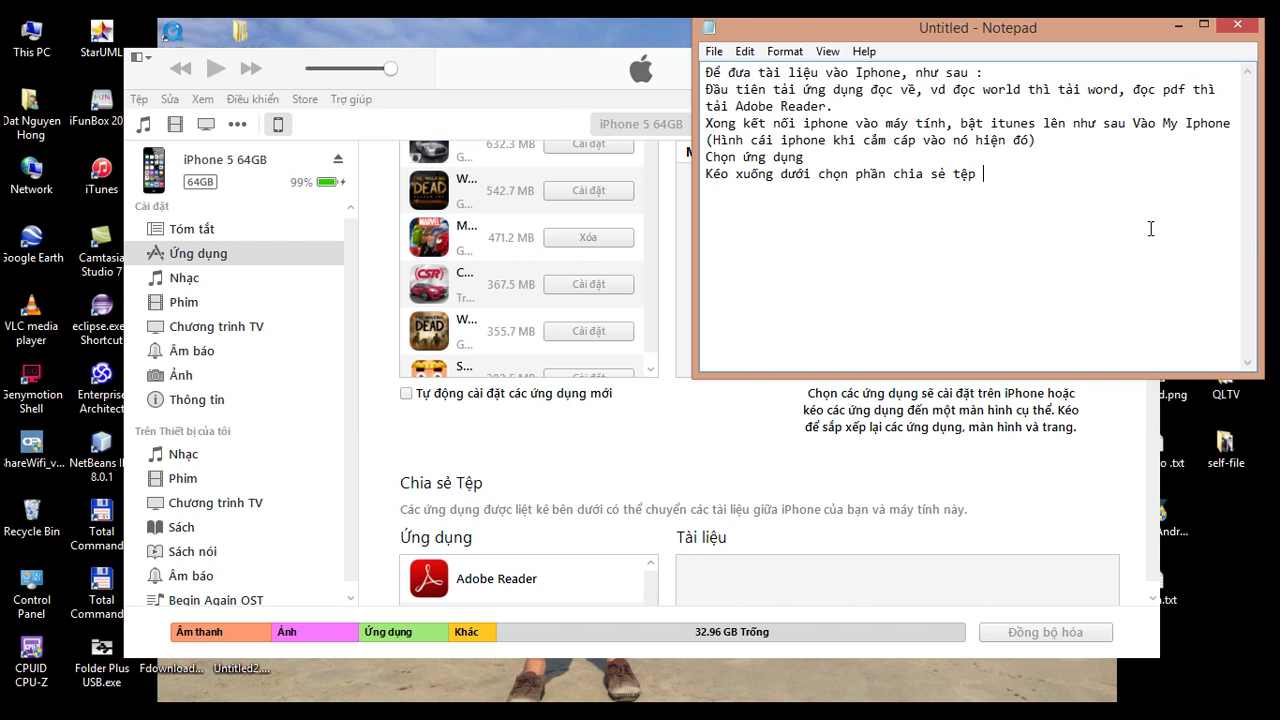
Step: Switch to iTunes and show the full list of apps under Chia sẻ Tệp
left_click(587, 454)
left_click_drag(1148, 294, 1140, 409)
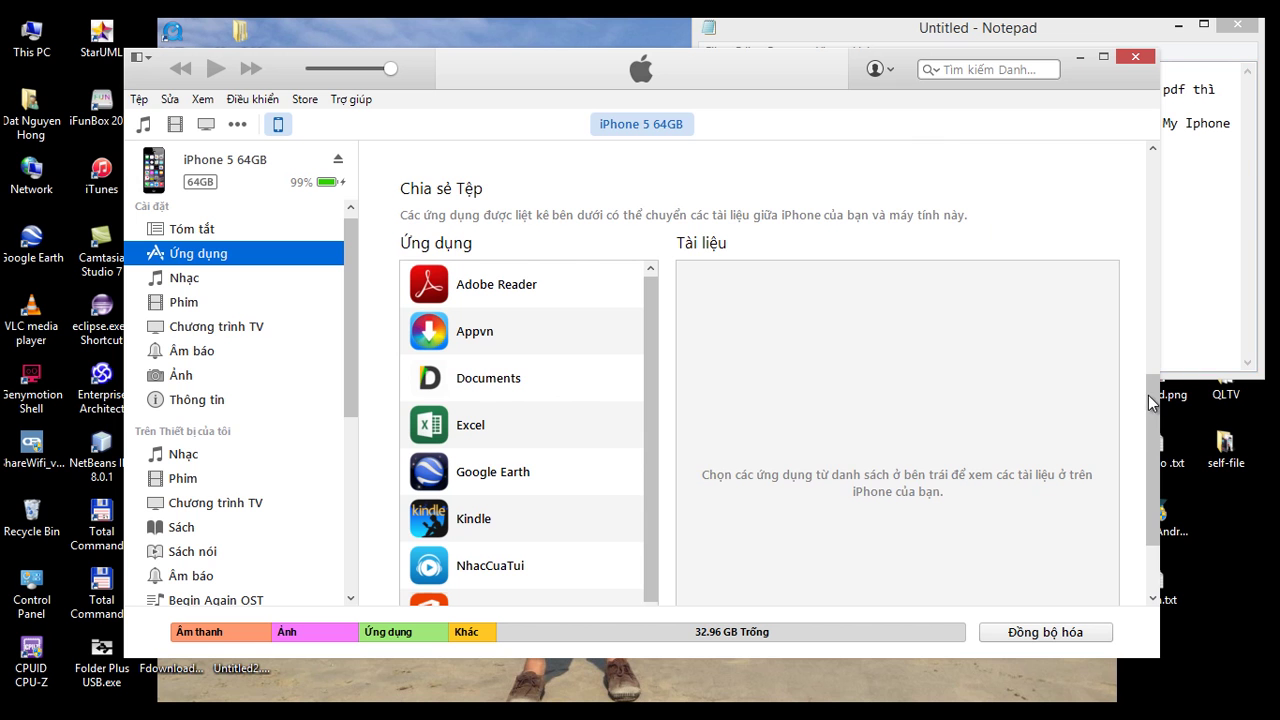
mouse_move(1155, 398)
left_mouse_down()
mouse_move(1145, 440)
mouse_move(1146, 414)
left_mouse_up()
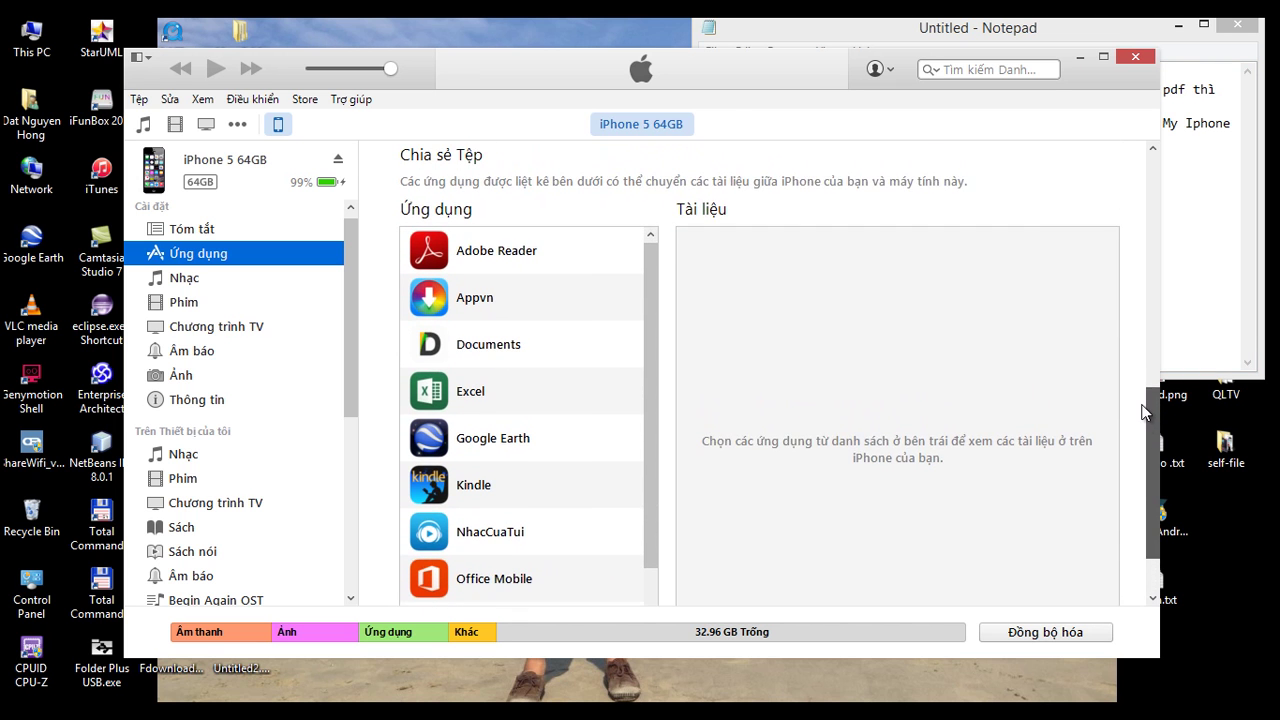
Step: Switch to Notepad and add a line reading "Ở đây em ví dụ trình Adobe Reader:"
left_click(1193, 222)
type("O dây em ví")
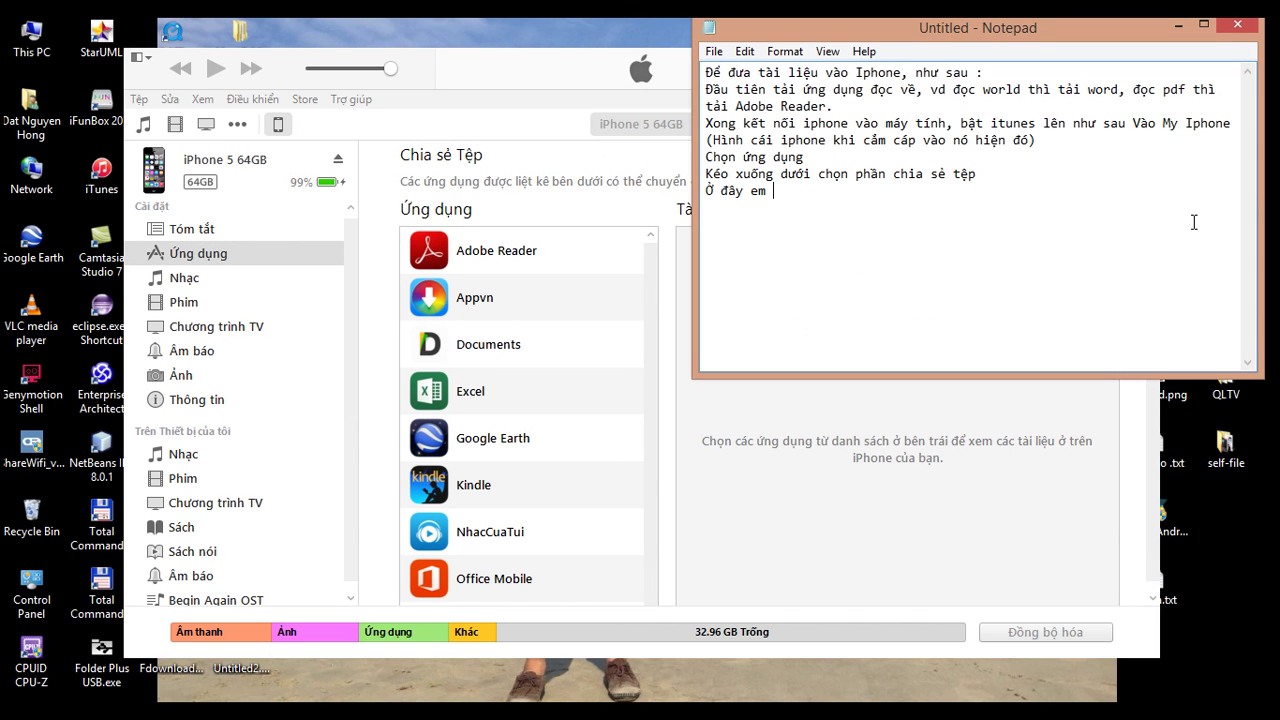
type(" dụ trình Adobe")
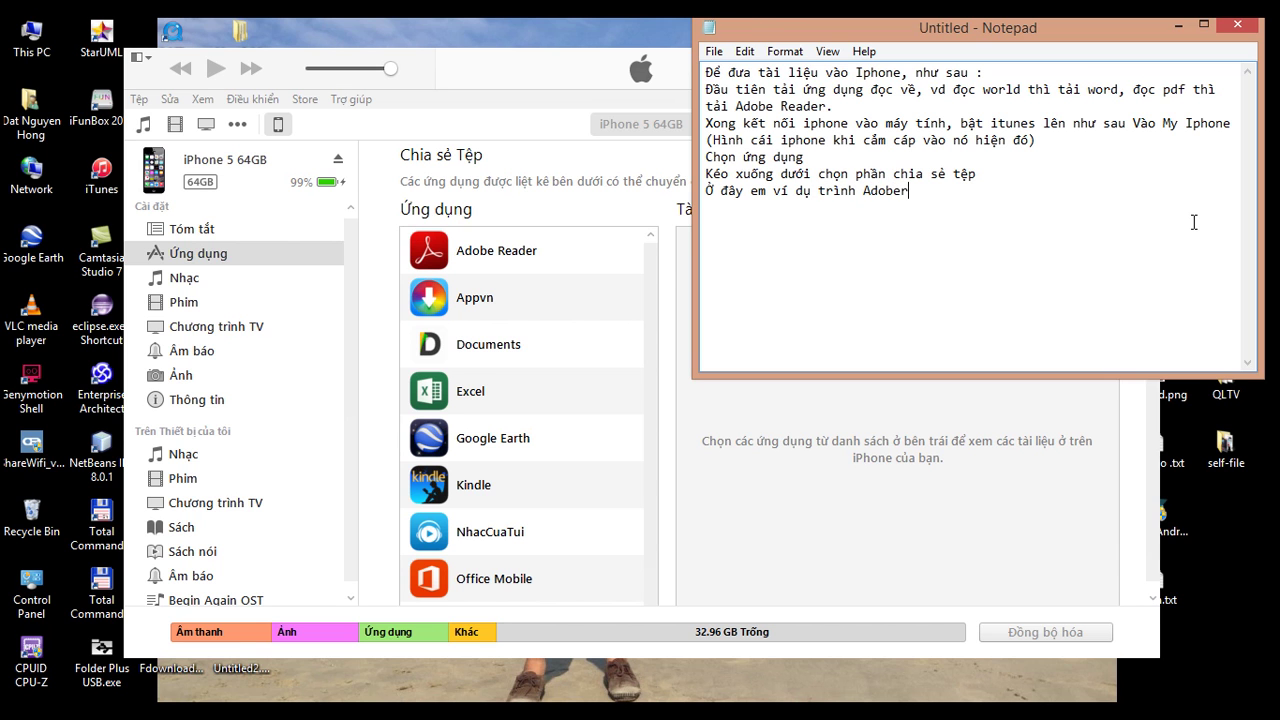
type(" Reader:")
Step: Switch to iTunes and open Adobe Reader's document list under Chia sẻ Tệp
left_click(479, 258)
left_click(479, 252)
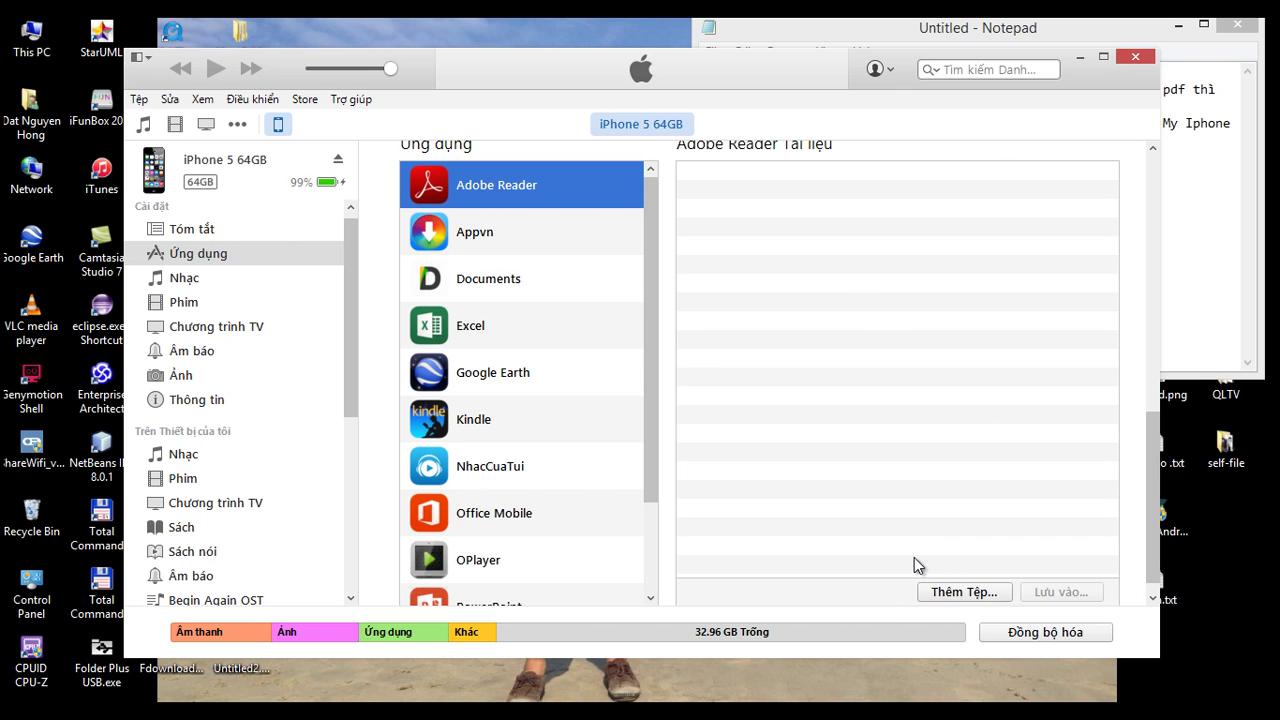
Step: Copy the "Implementing Database Security and Auditing" PDF from the Bao Mat Co So Du Lieu folder to the desktop, and minimize the folder
key("super+d")
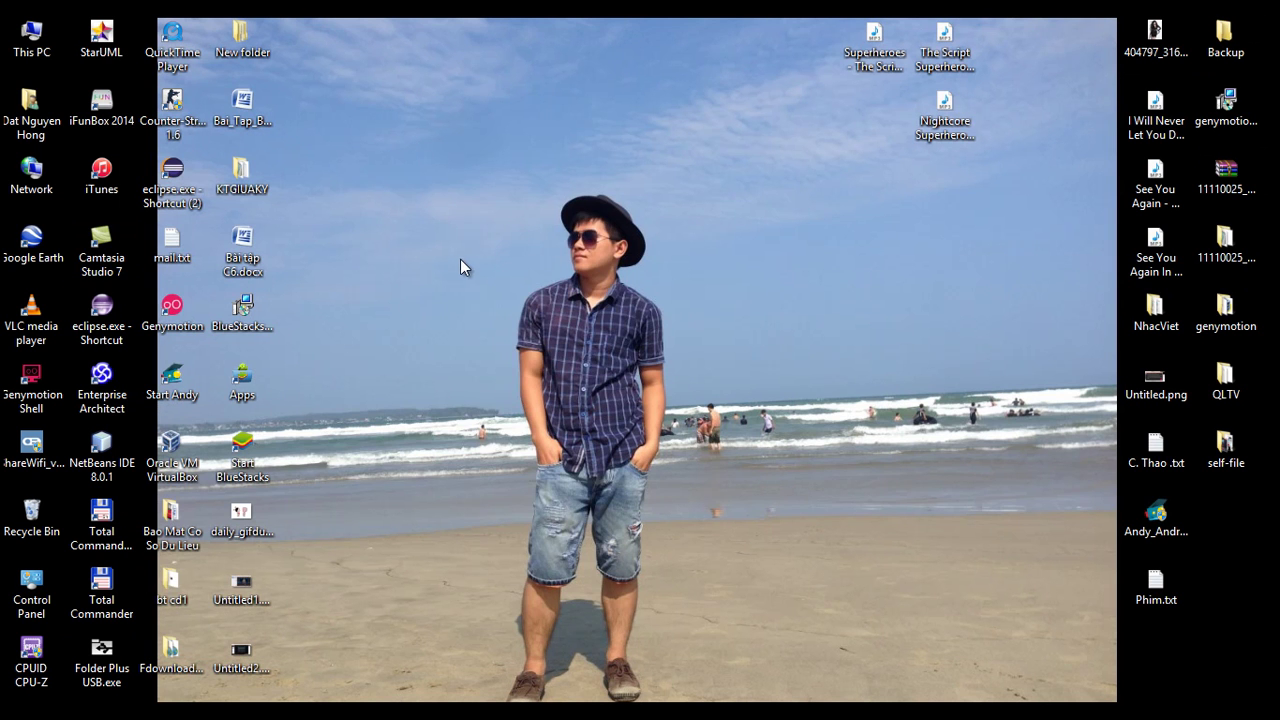
right_click(403, 238)
left_click(445, 291)
left_click(175, 533)
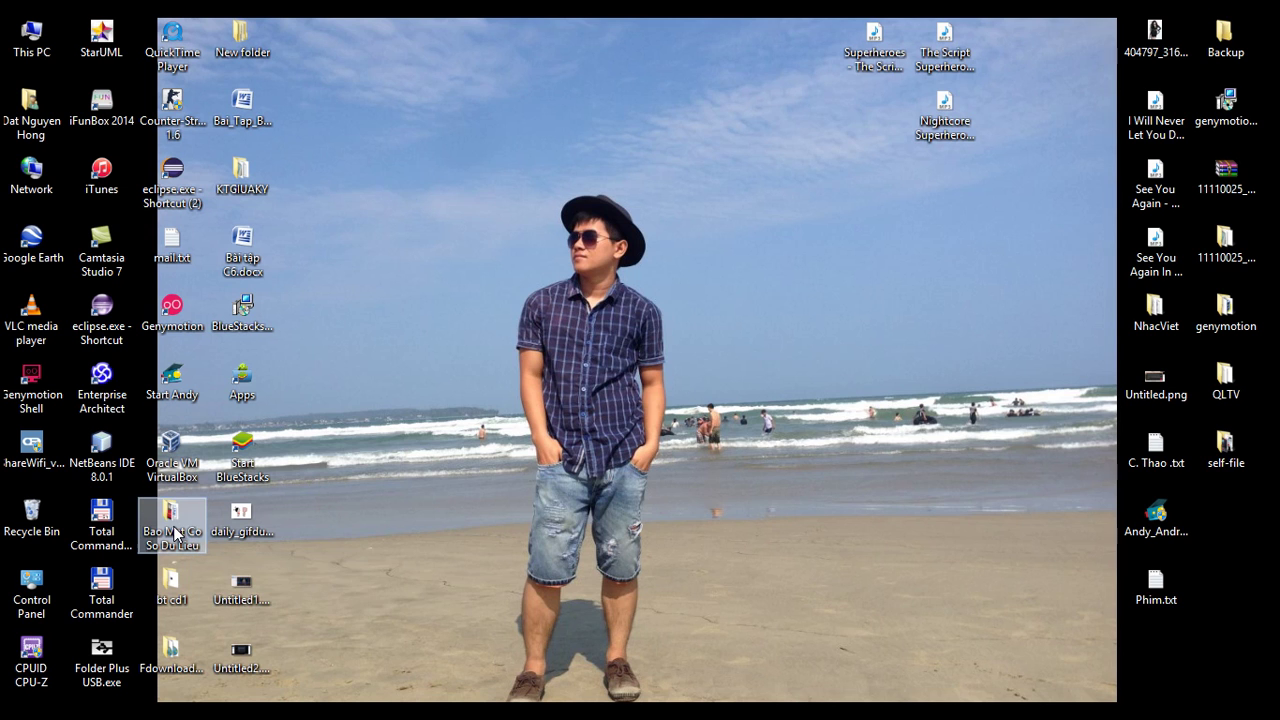
double_click(175, 533)
left_click(580, 266)
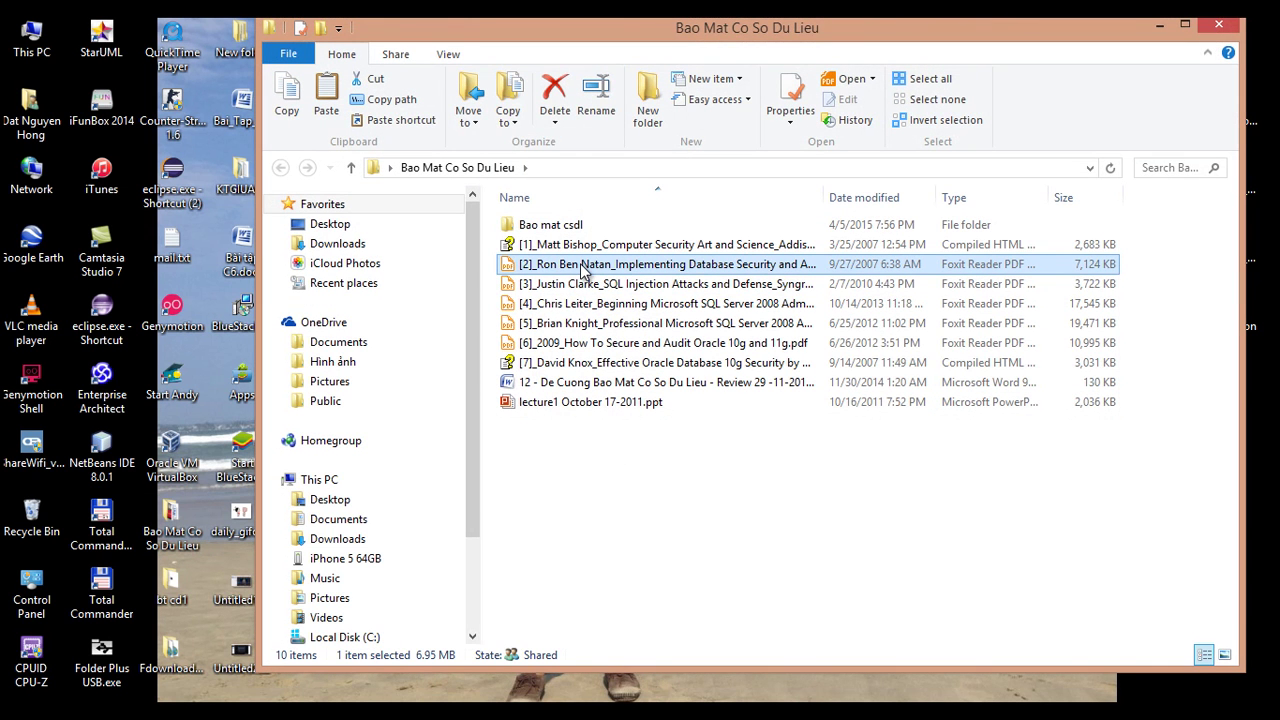
left_click(1162, 25)
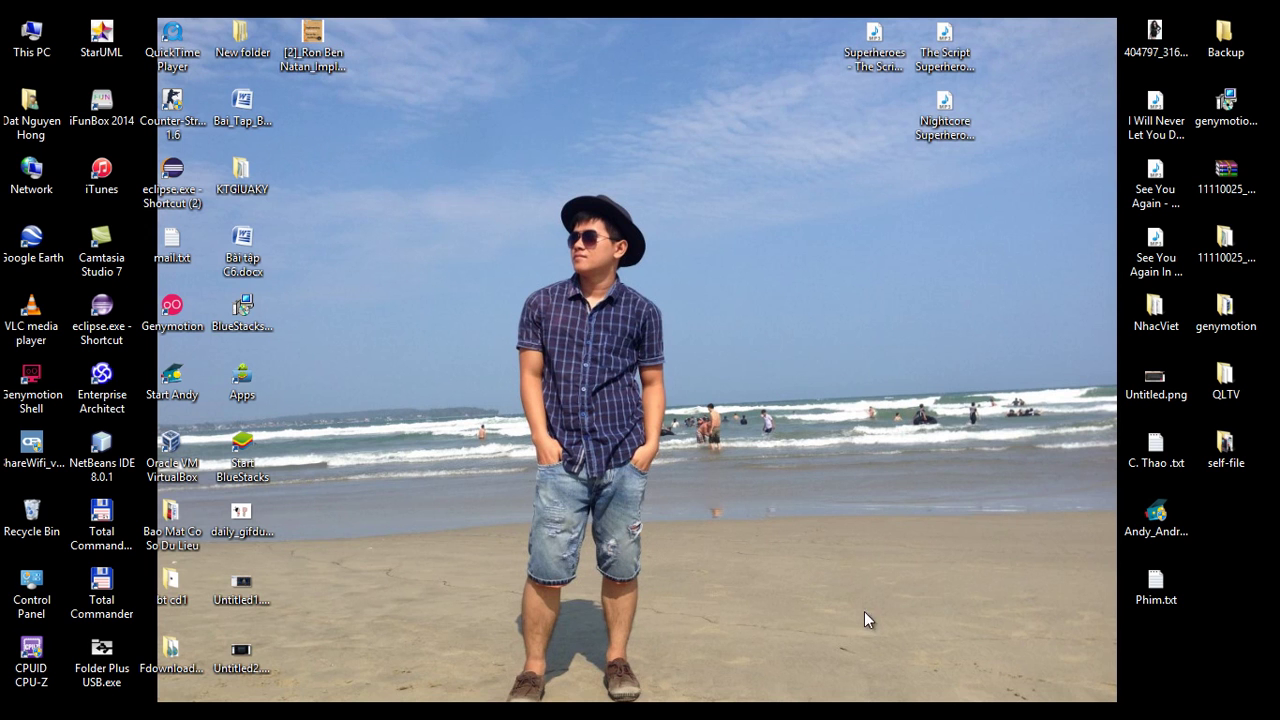
Step: Return to iTunes and add the "Implementing Database Security and Auditing" PDF from the desktop to Adobe Reader's documents
key("alt+Tab")
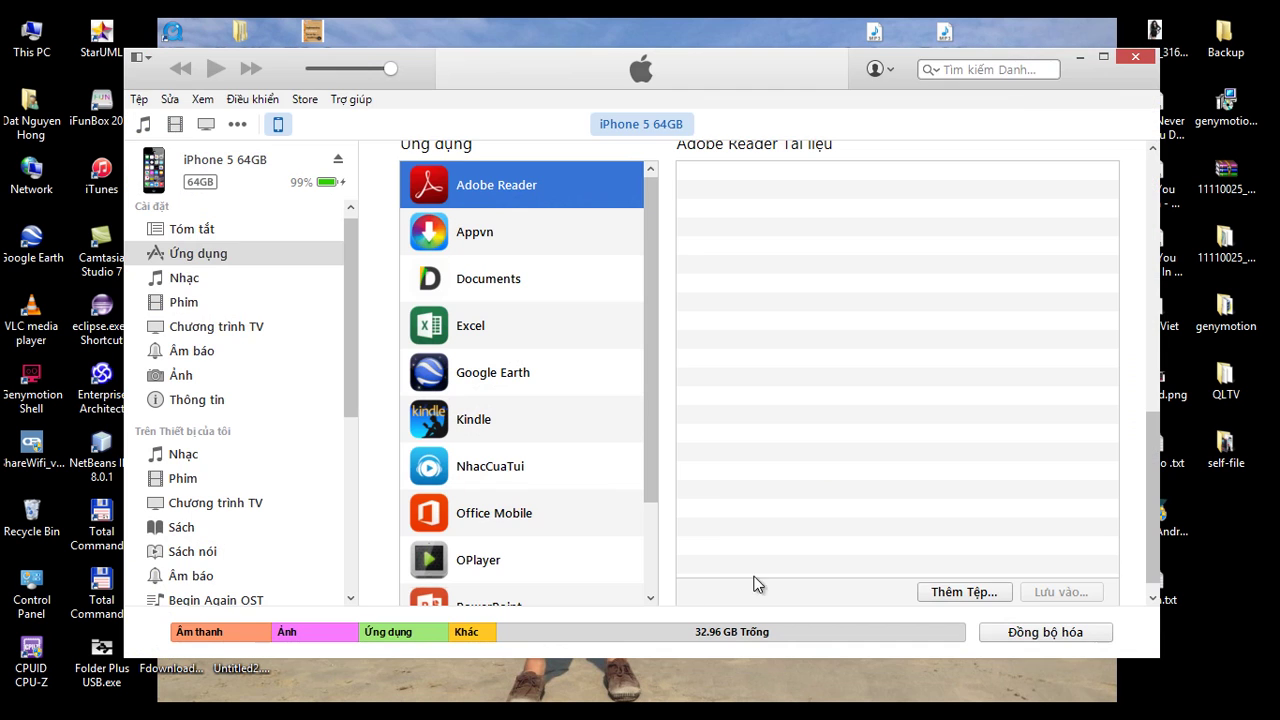
left_click(968, 591)
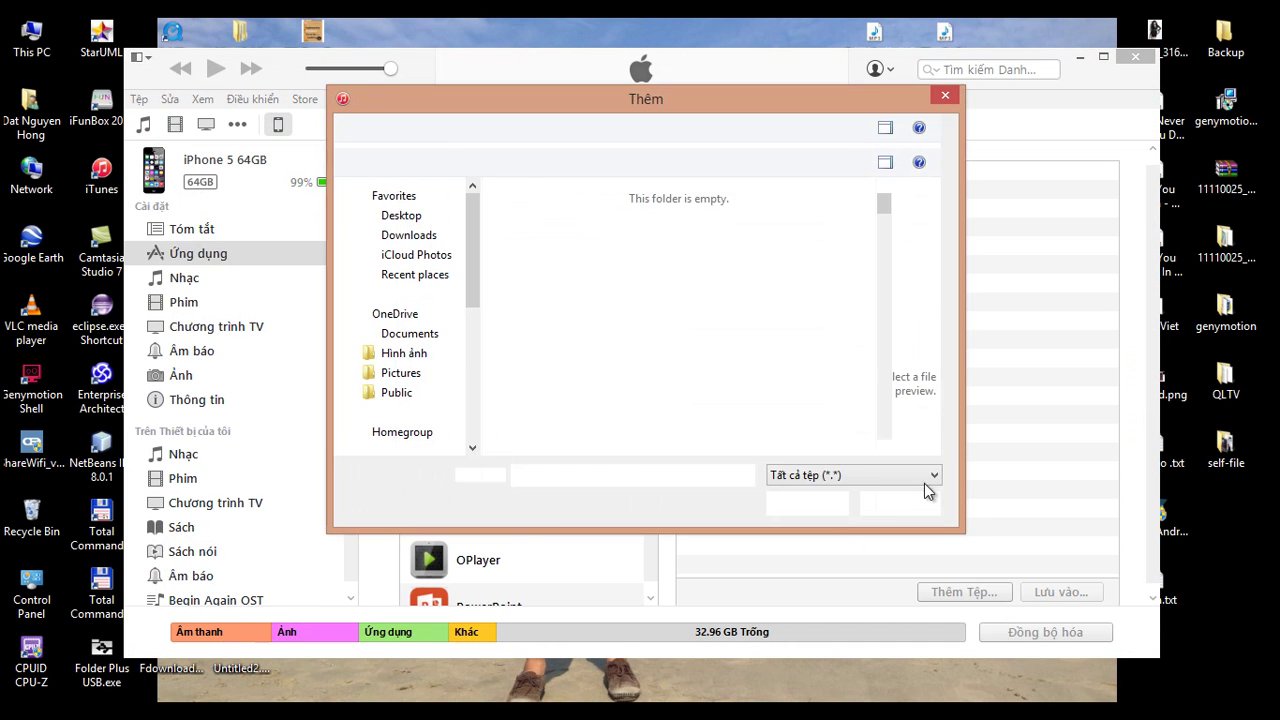
left_click_drag(885, 204, 880, 331)
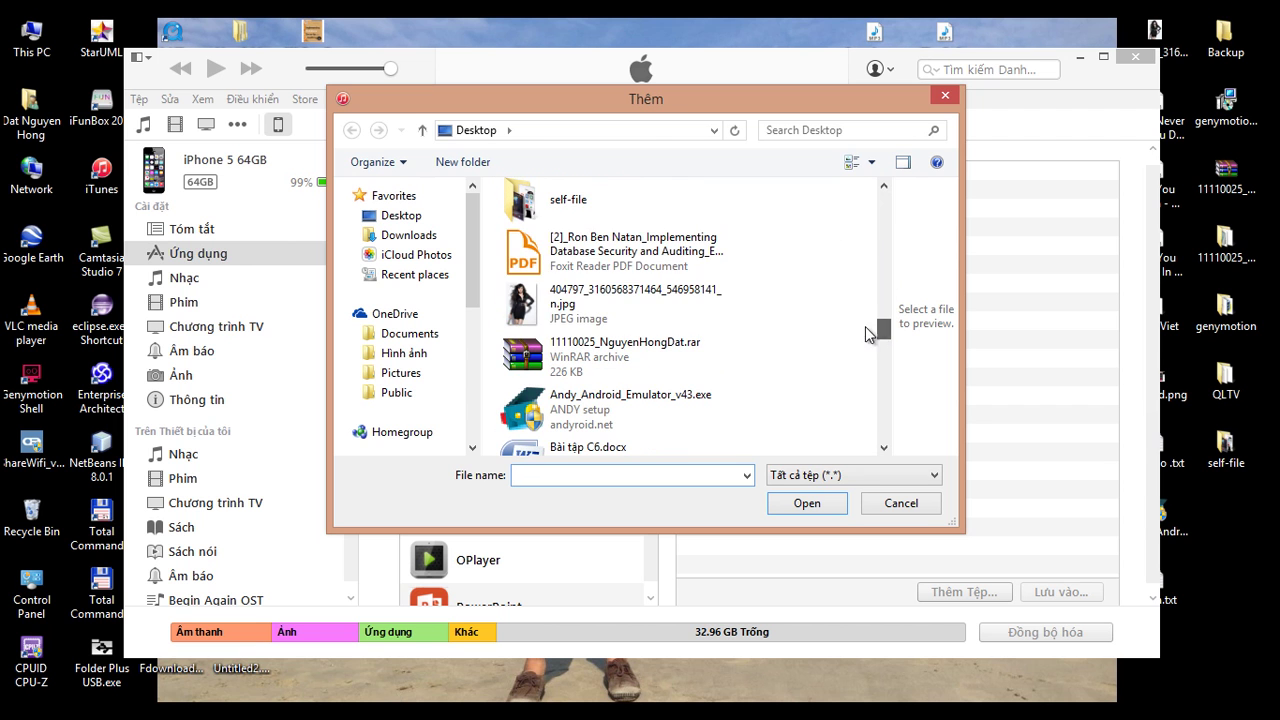
double_click(621, 245)
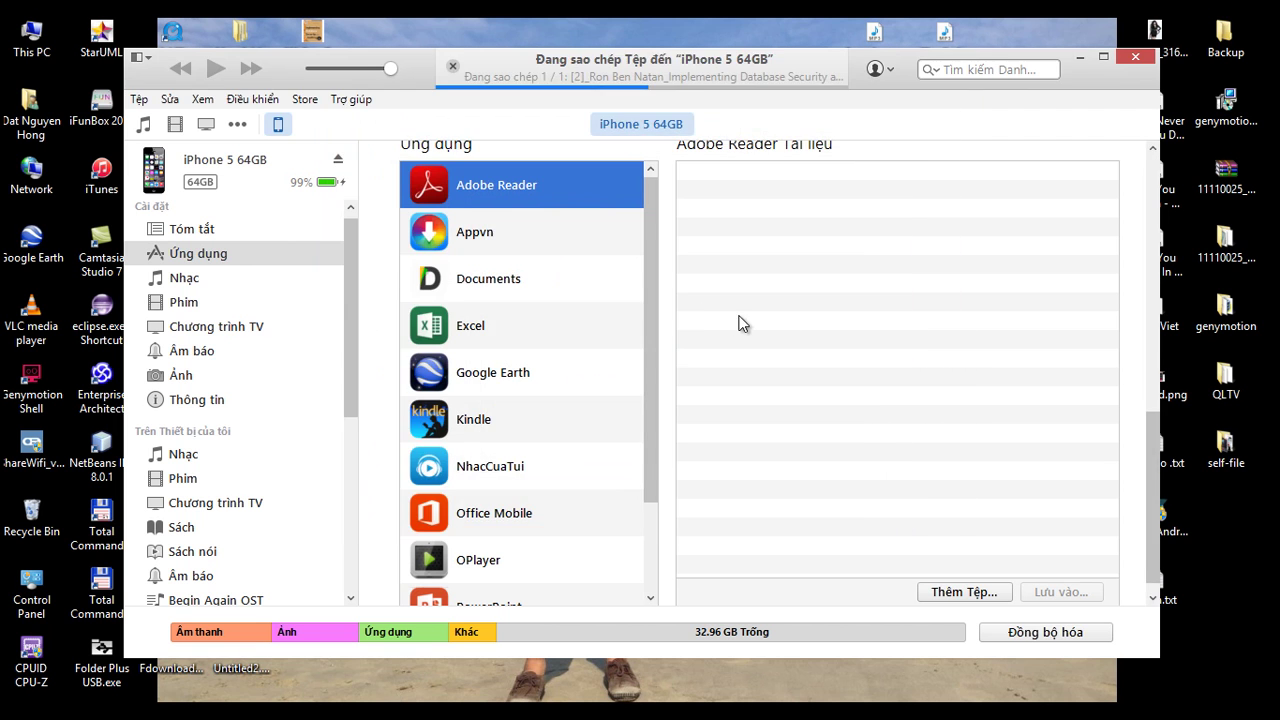
left_click(796, 172)
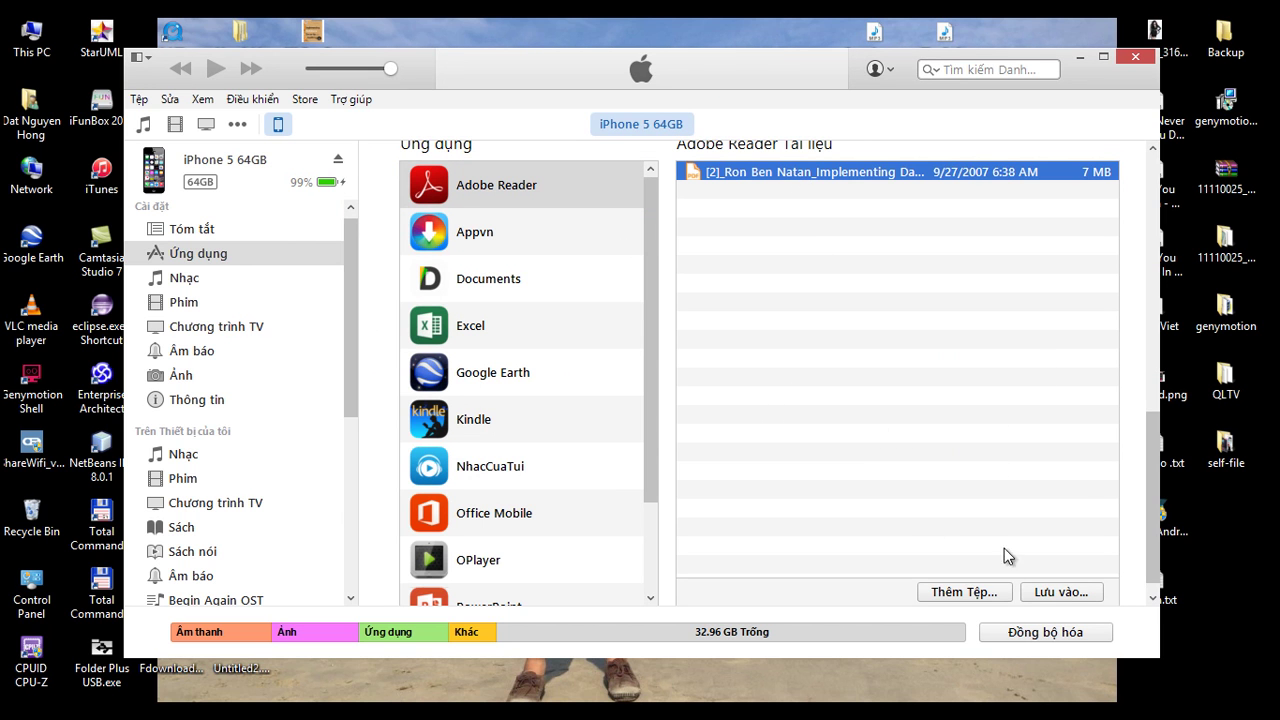
left_click(1050, 591)
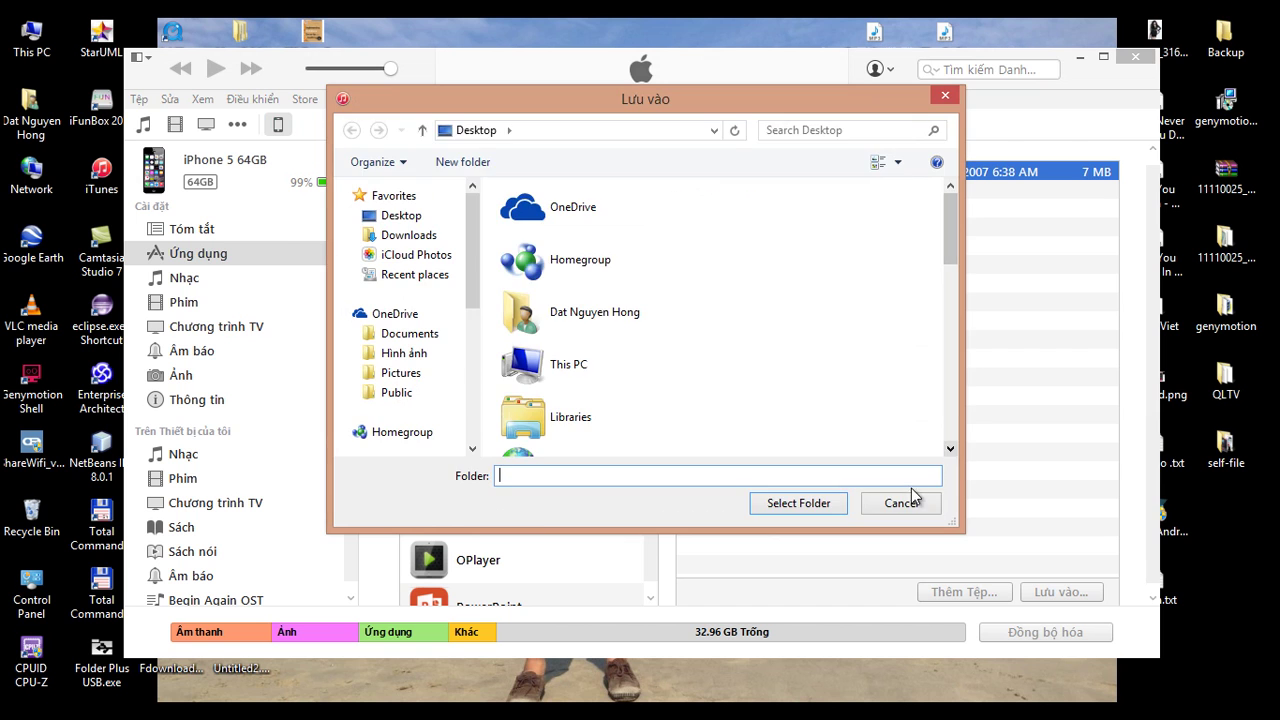
left_click(905, 504)
left_click(874, 177)
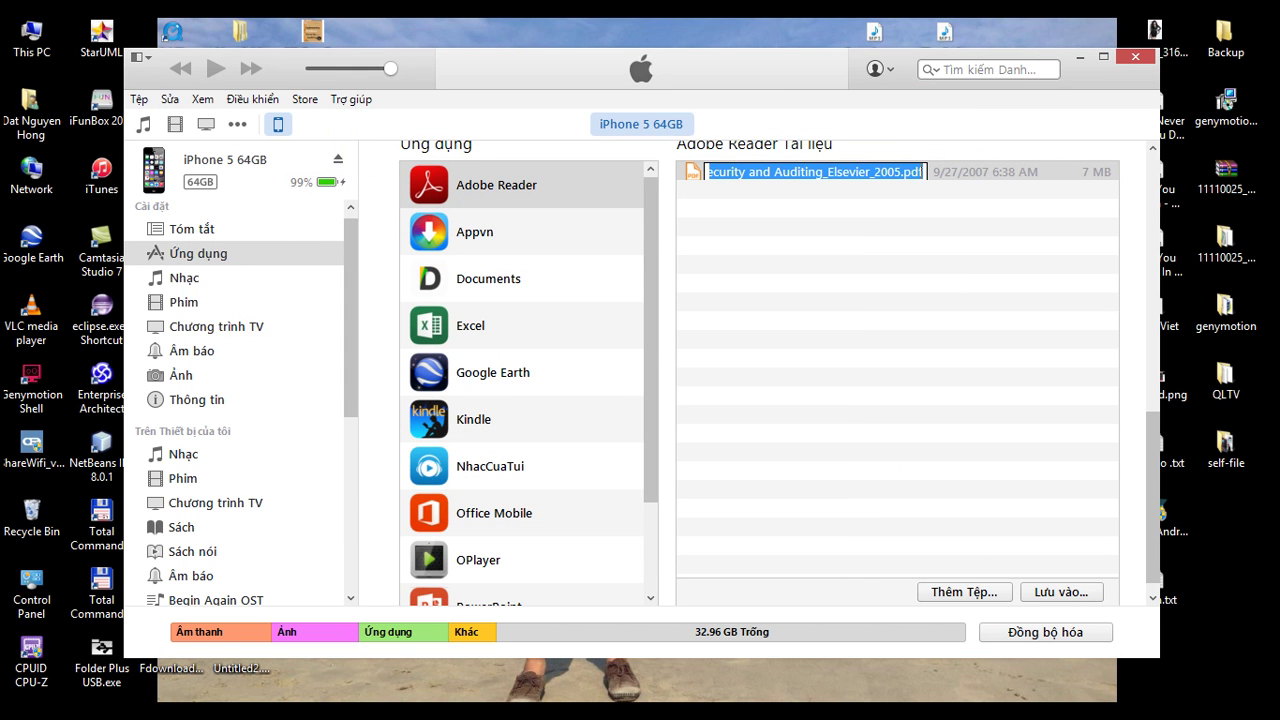
Step: Switch to Notepad and write "Sau khi thêm tệp thì Click vào Đồng bộ hóa, đồng bộ hoàn tất có thể vào ngay trên ipho"
key("alt+Tab")
type("Sau")
type("thêm tệp")
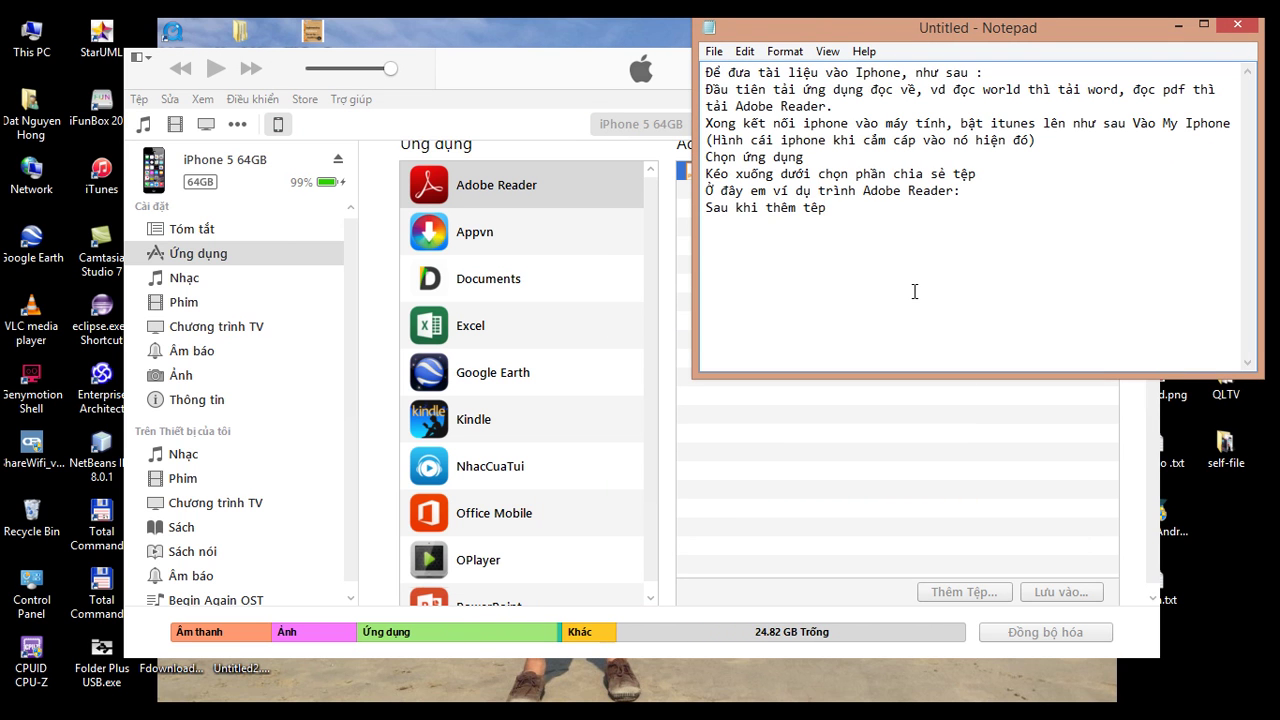
type(" thì Click vao Dồng bôộ hóa, đồng bộ hoàn tất có thể vào ngay trên ipho")
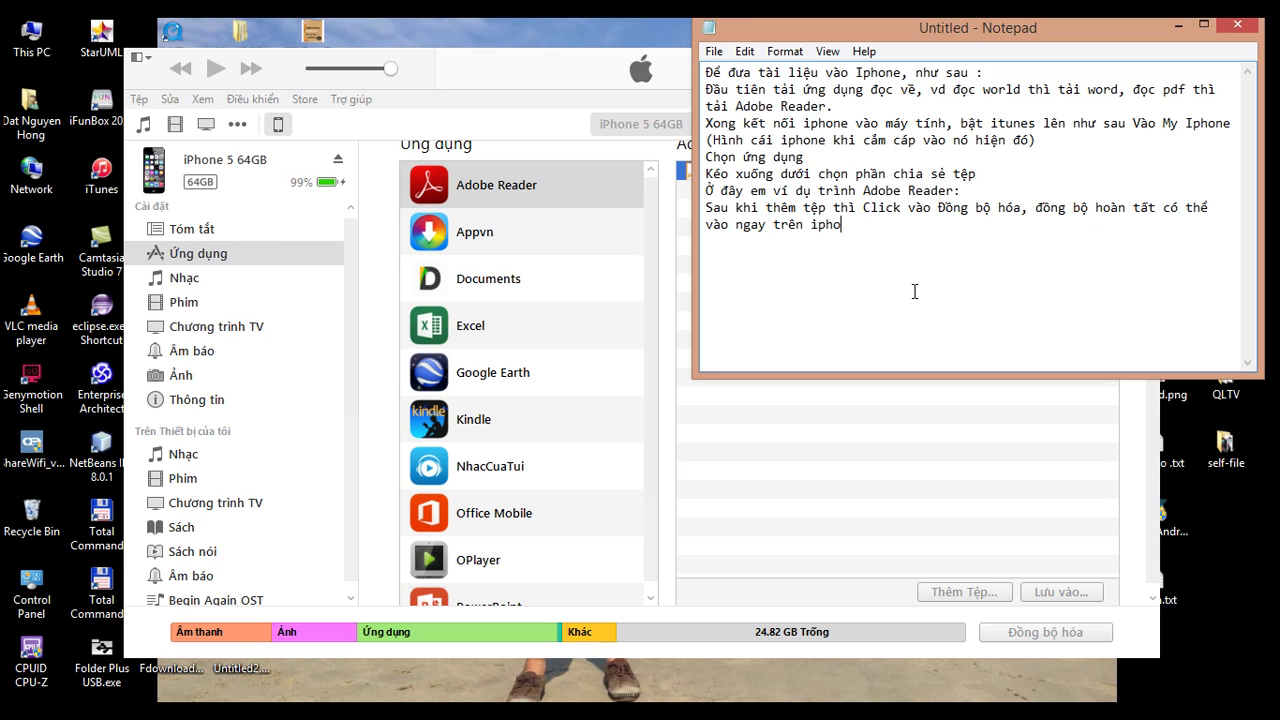
Step: Complete the sentence so it ends "iphone vào ứng dụng Adobe Reader để đọc tài liệu" and start a new line
type("ne vào ứng dung Ad")
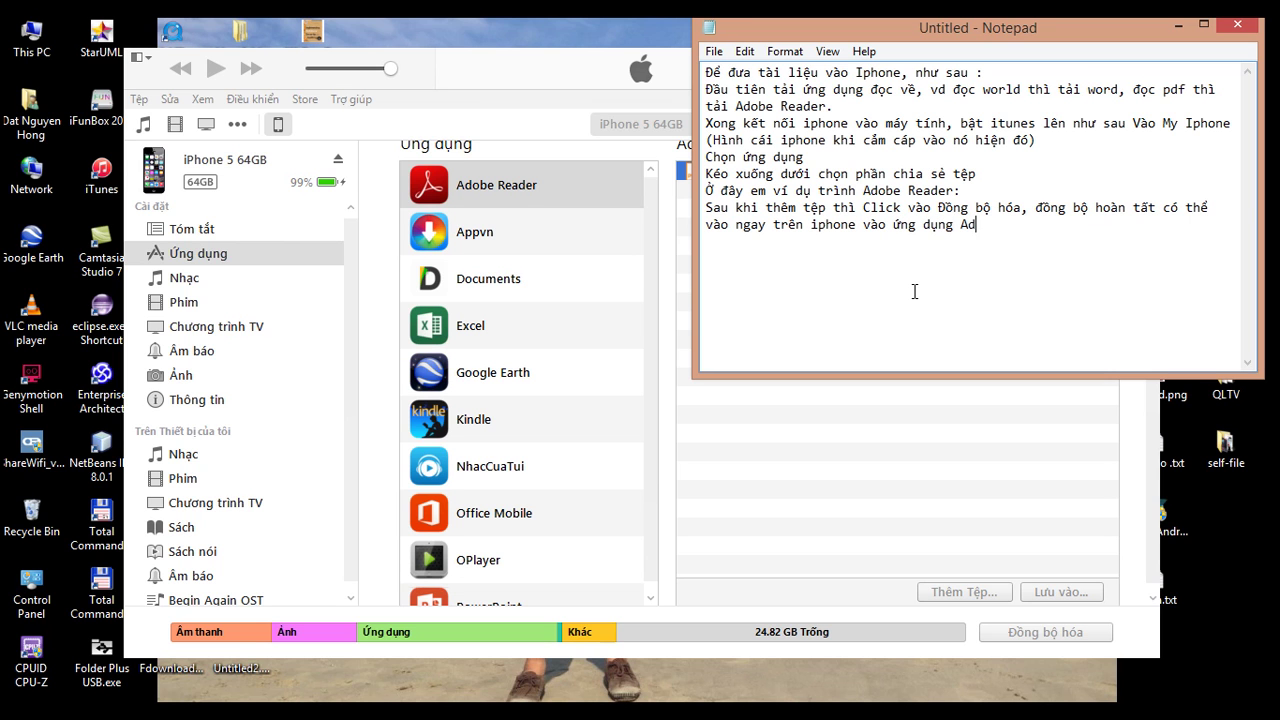
type("oberReader d")
type("ể đọc tai")
type("ài liêu")
key("Return")
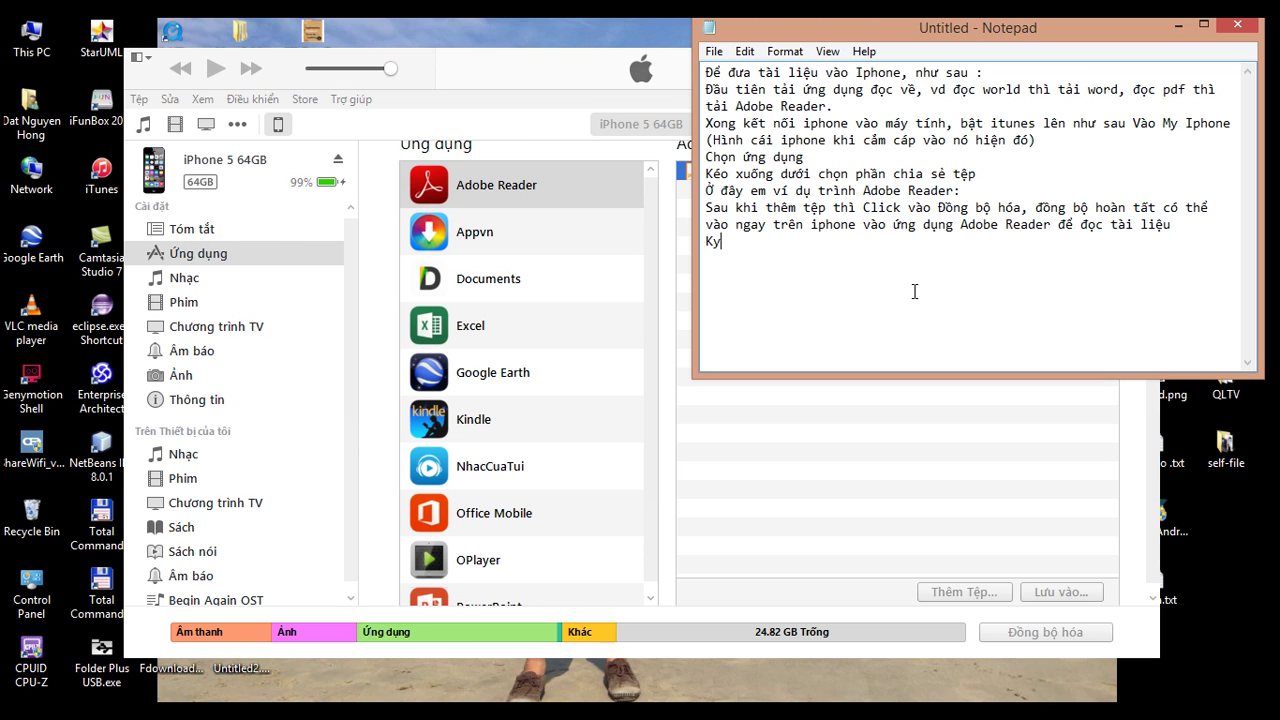
Step: Add the line "Kiểu Sync tài liệu y chang chép nhạc vào iphone , qá đơn giản ^^" and return to iTunes
type("Kiểu Sync tài ")
type("lieu y chang che")
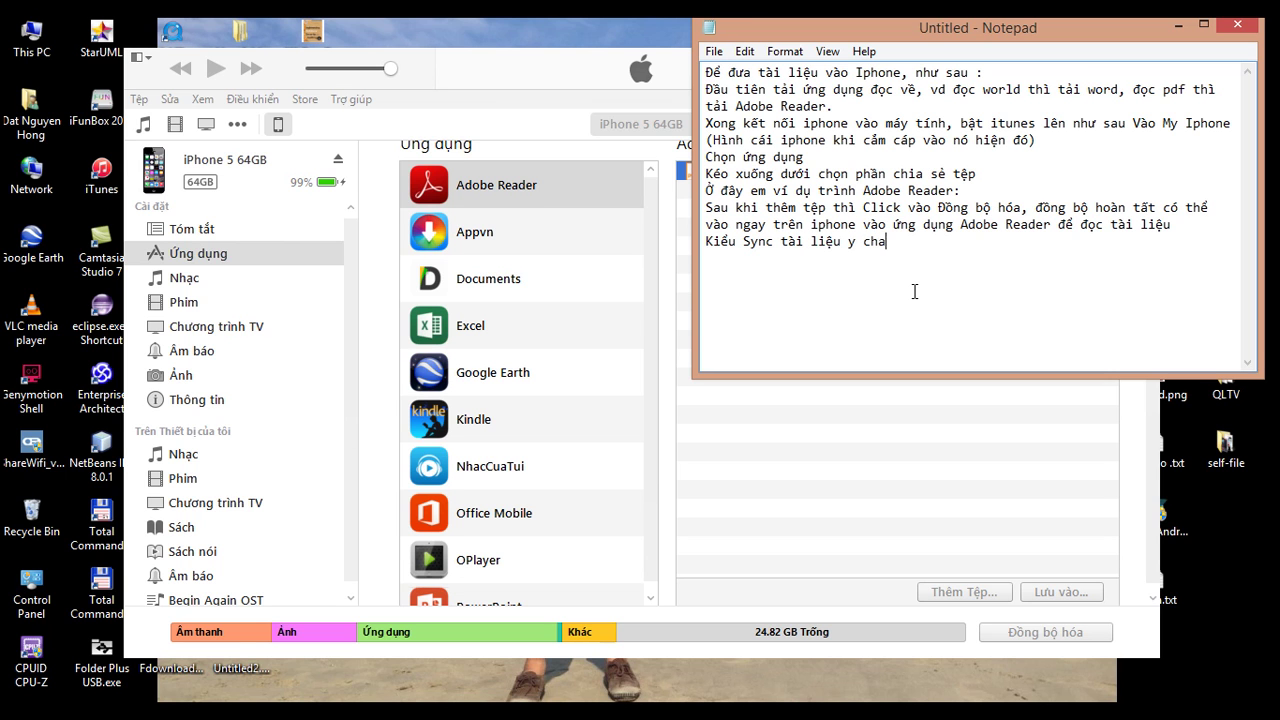
type("p nhạc")
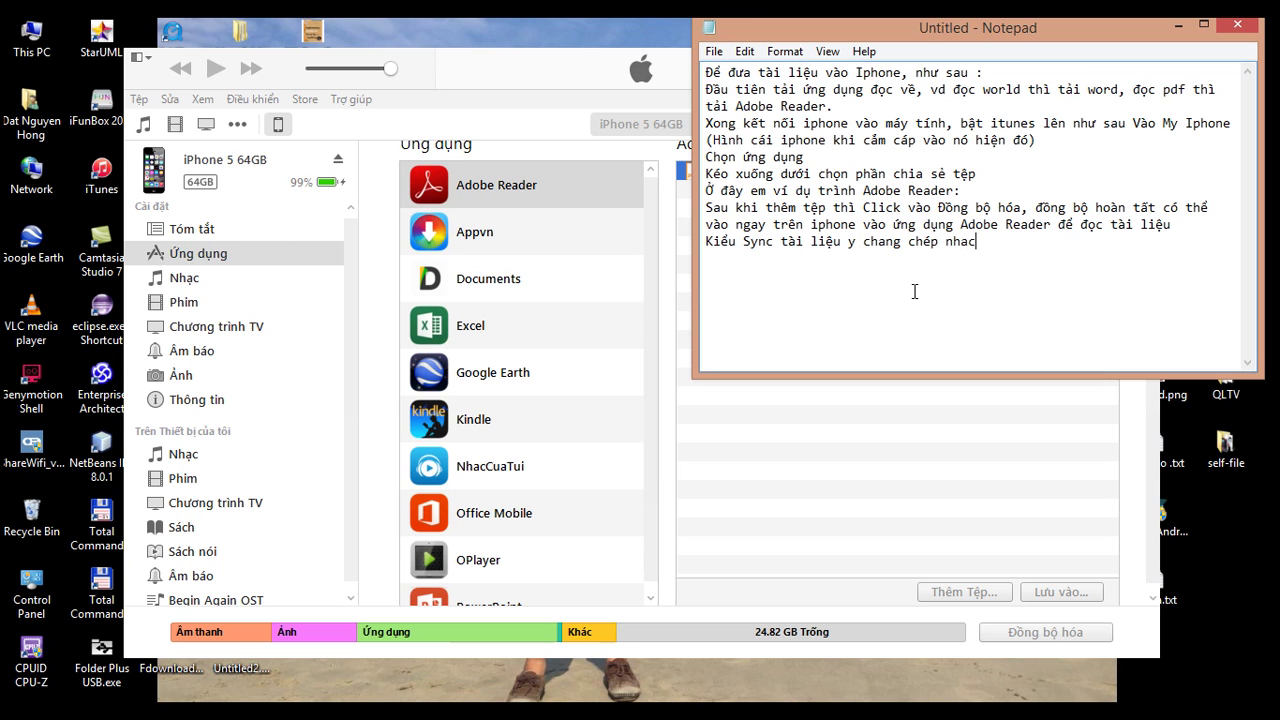
type(" vao iphone , qá đ")
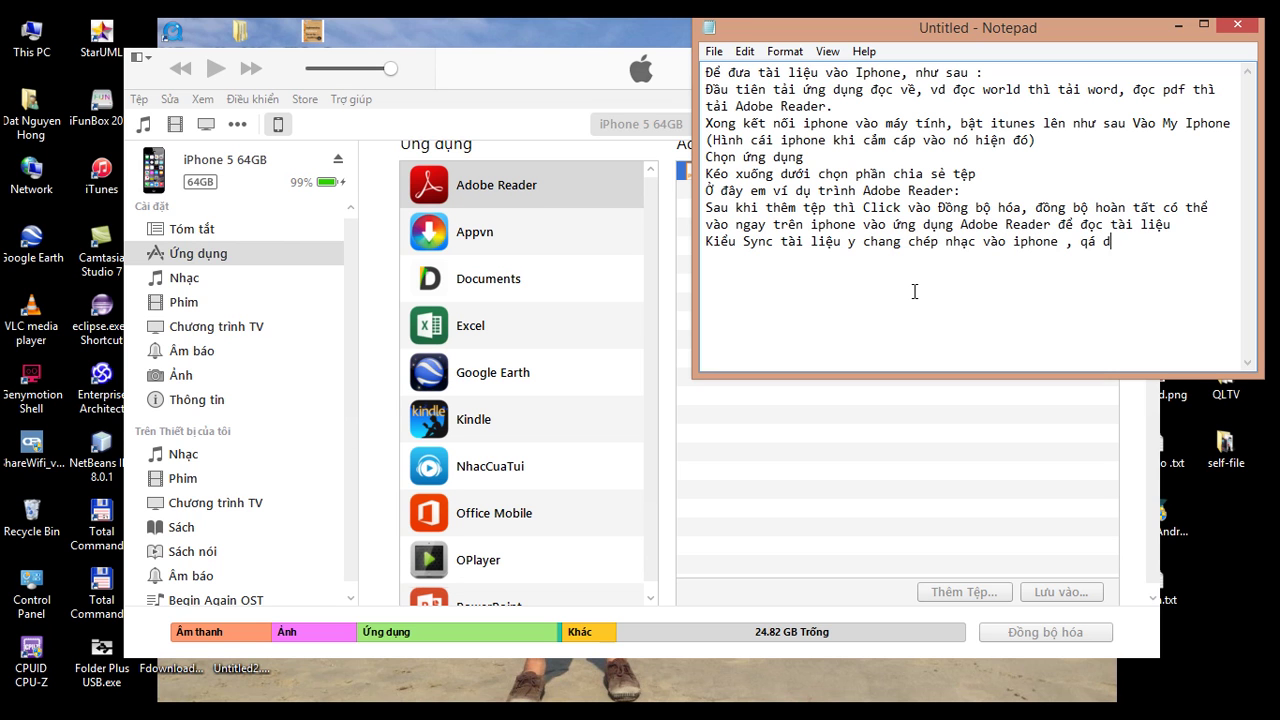
type("ơn giản ^^")
left_click(814, 441)
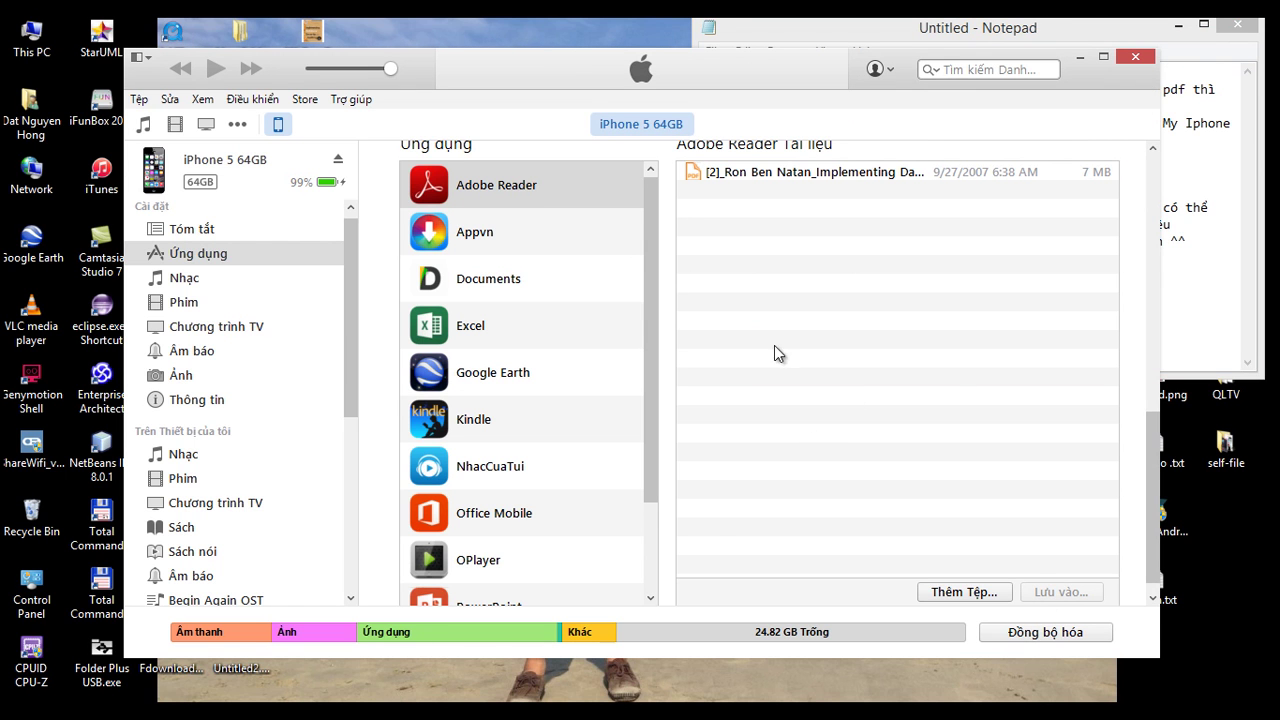